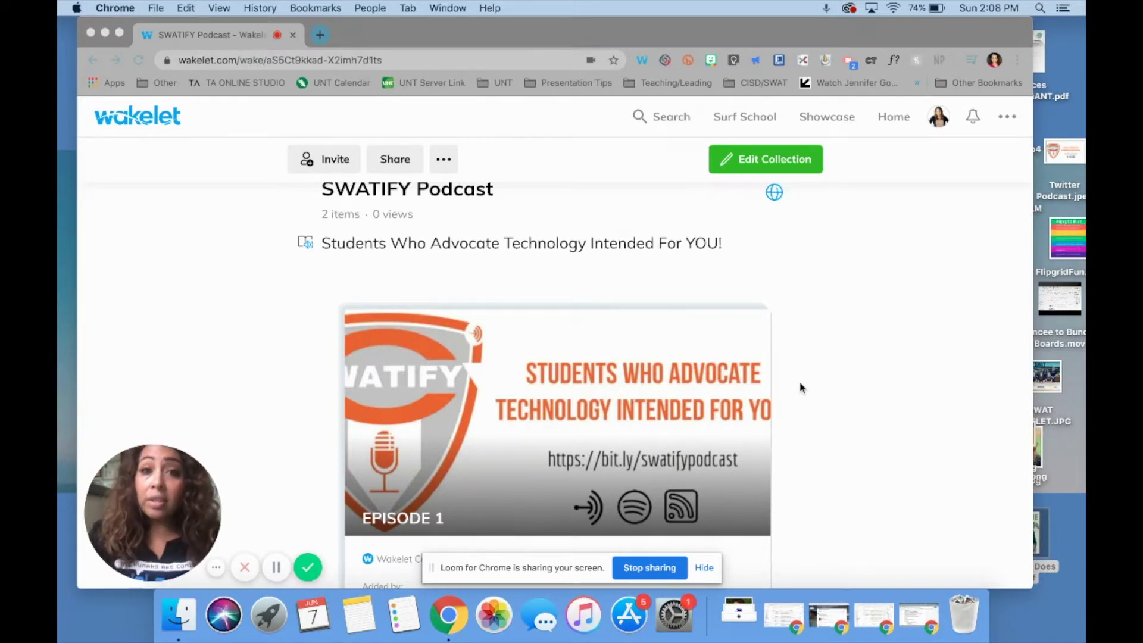
- Look over the SWATIFY Podcast collection, from its cover and description to the Episode 1 and Episode 2 sub-collections
scroll(802, 388, up, 6)
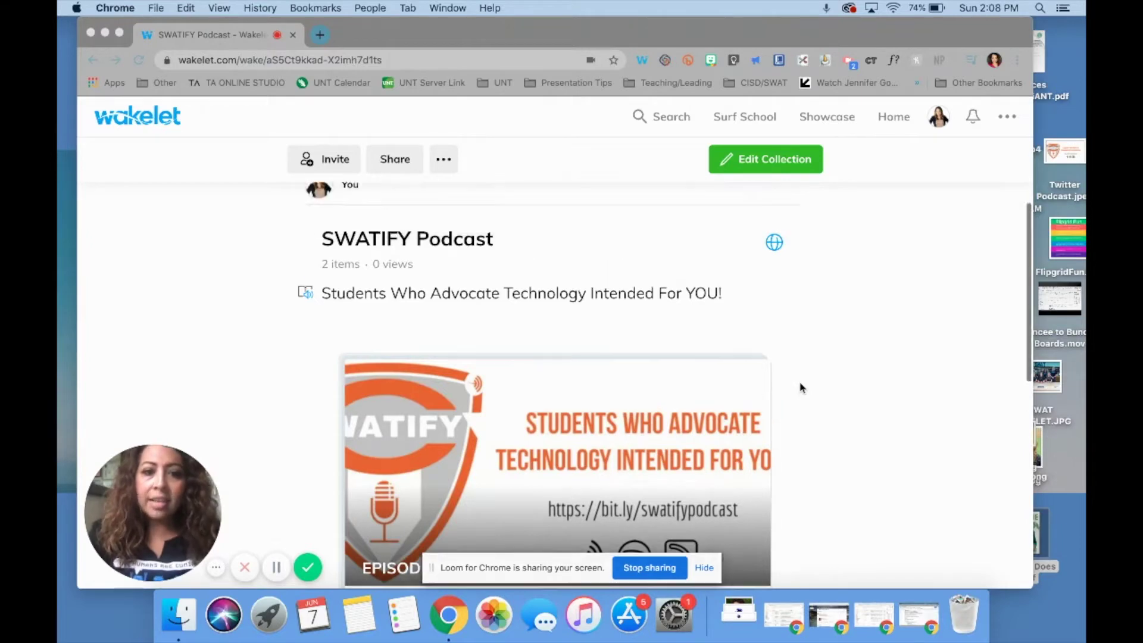
scroll(802, 388, down, 7)
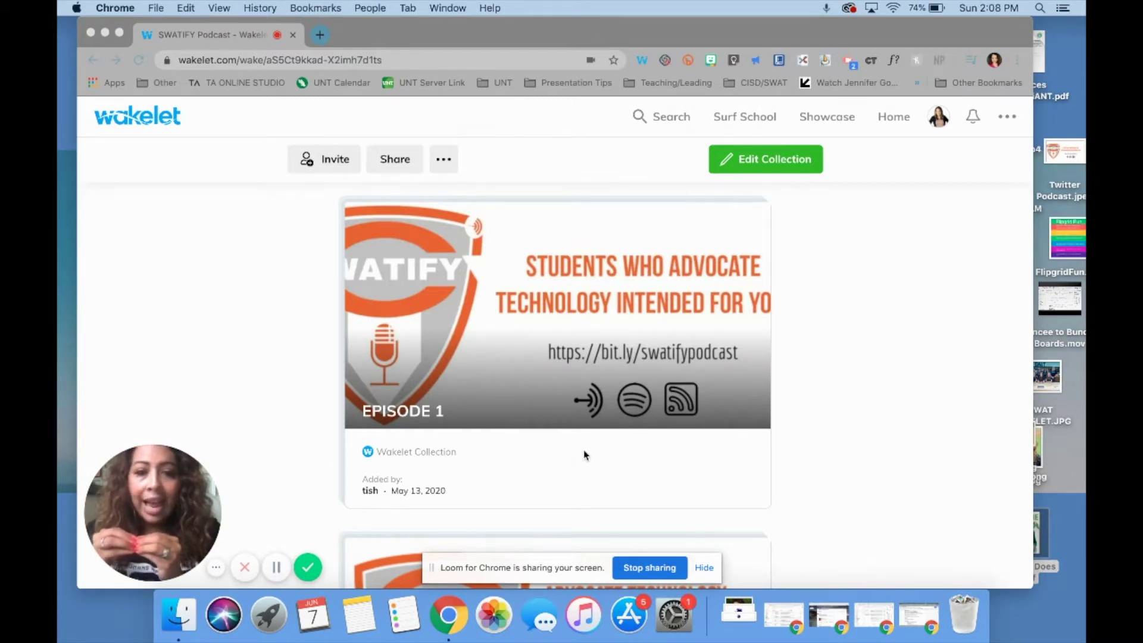
scroll(583, 455, up, 5)
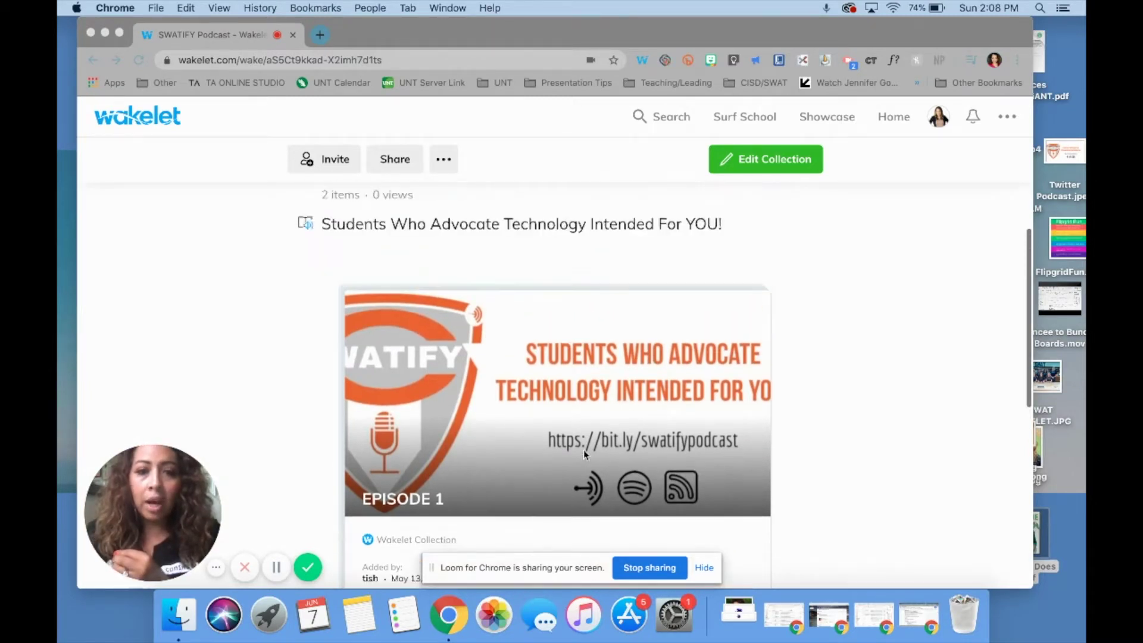
scroll(583, 456, up, 3)
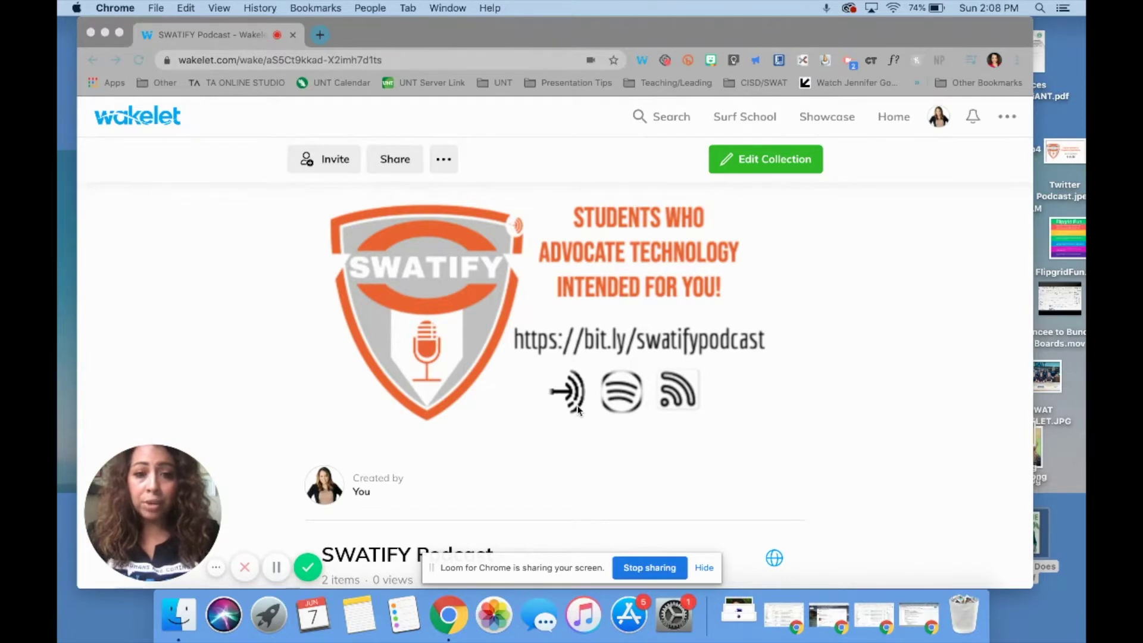
scroll(578, 409, down, 6)
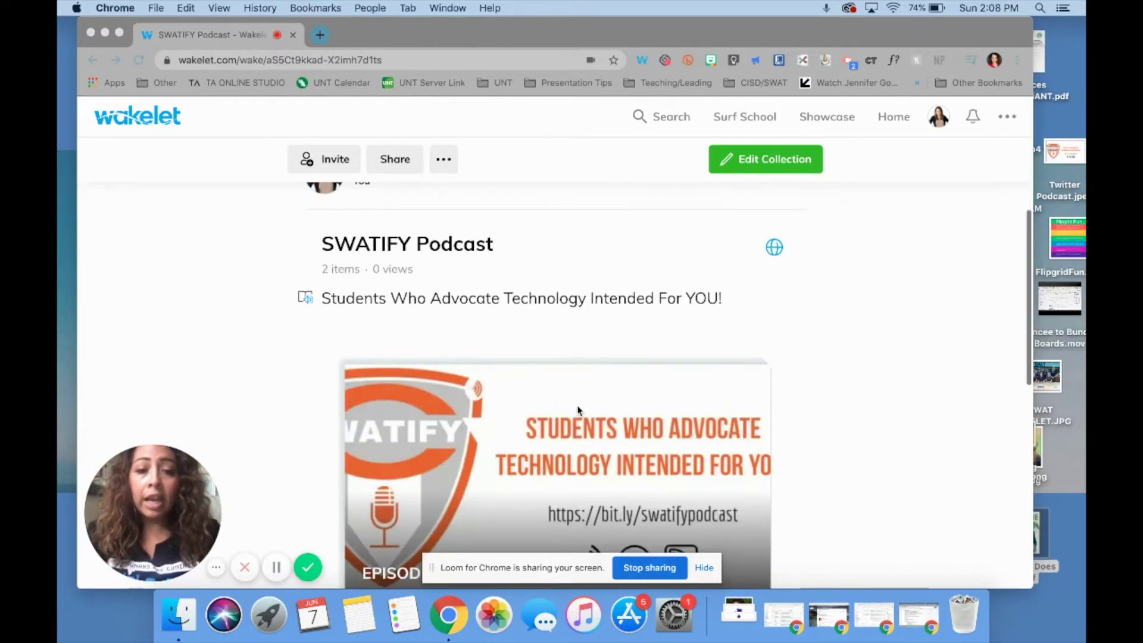
scroll(570, 433, down, 1)
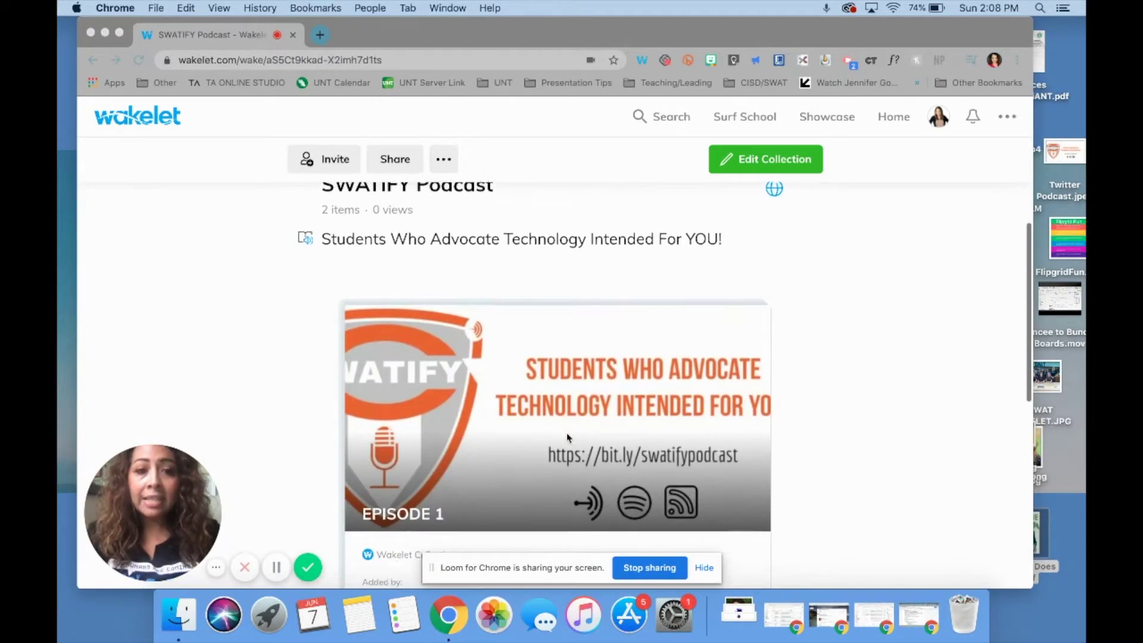
scroll(567, 438, down, 1)
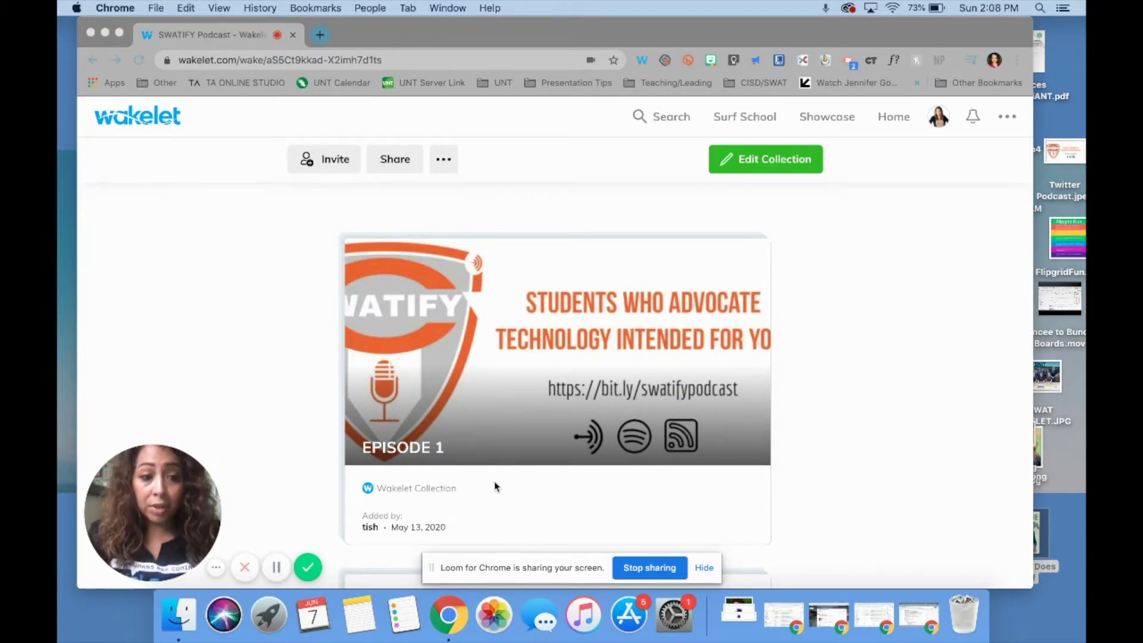
scroll(495, 485, down, 3)
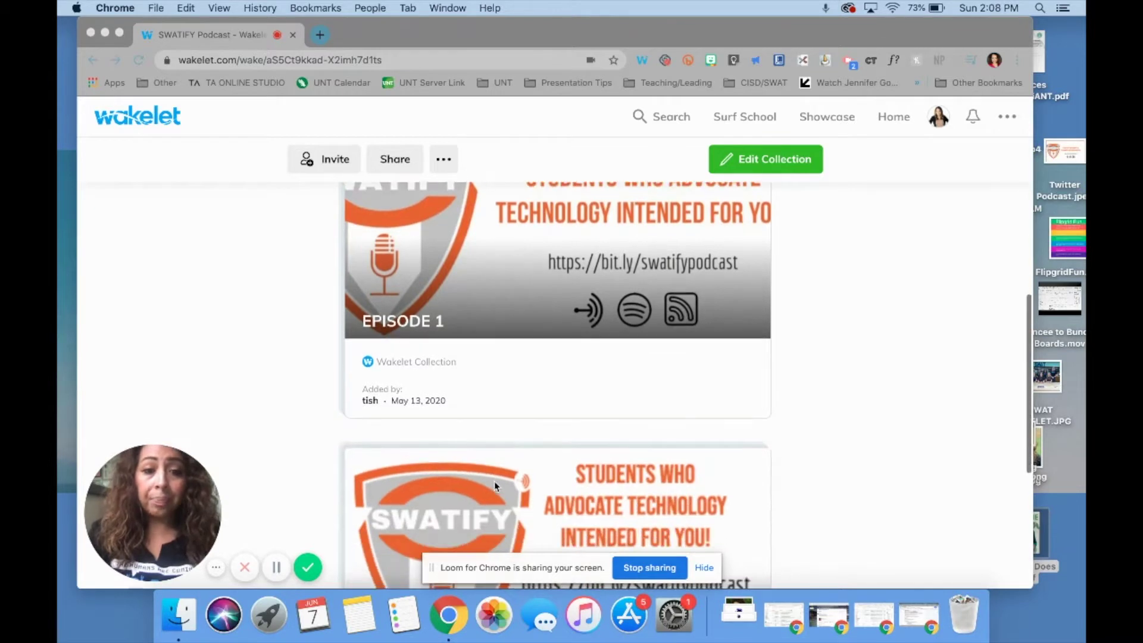
scroll(494, 484, down, 3)
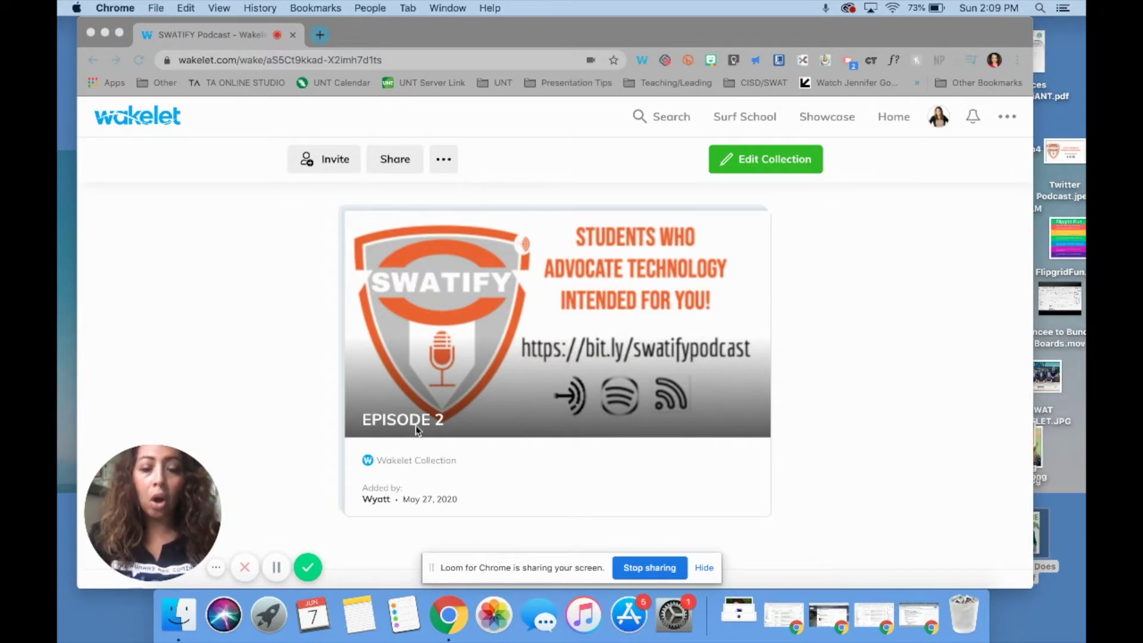
scroll(489, 436, down, 3)
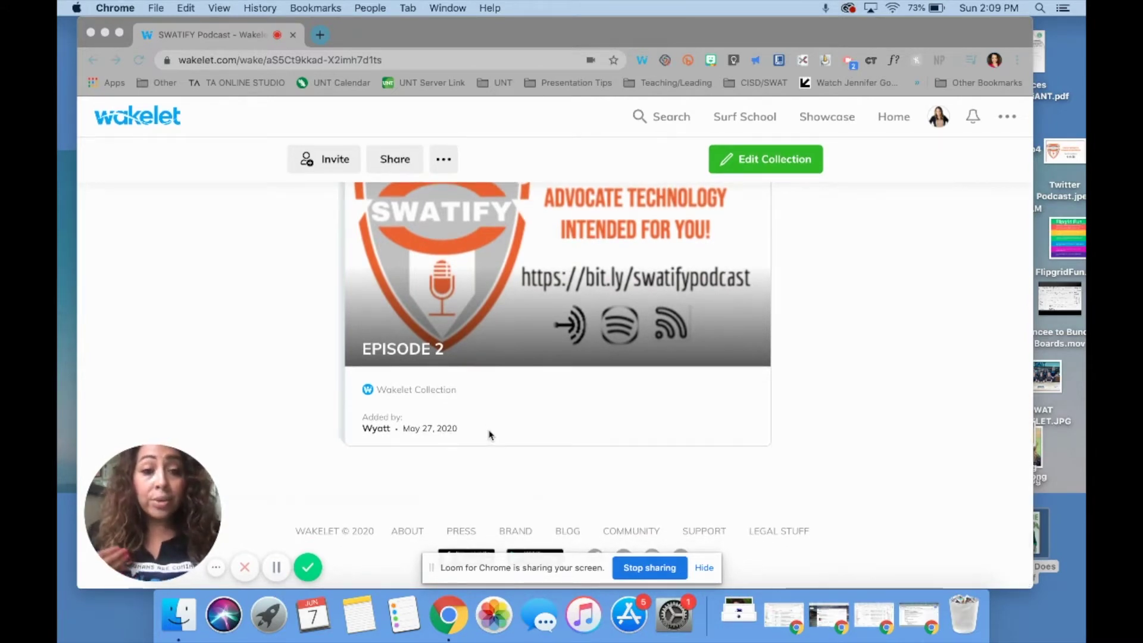
- Open the EPISODE 1 sub-collection and examine its description, Spotify player, Anchor podcast item and show notes
scroll(490, 435, up, 10)
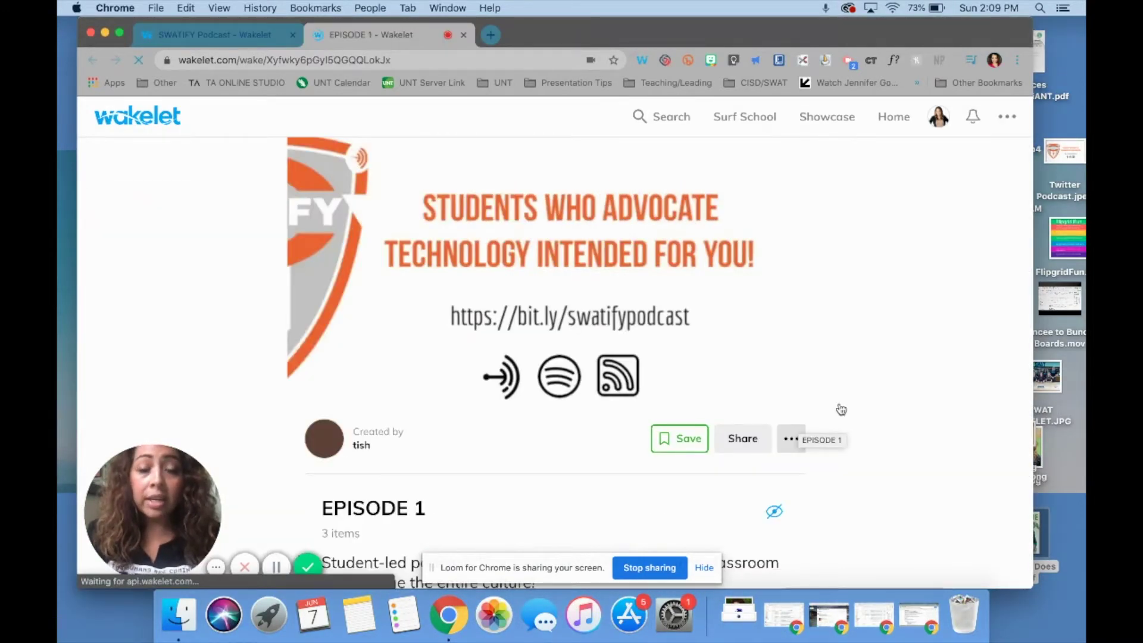
scroll(841, 410, down, 3)
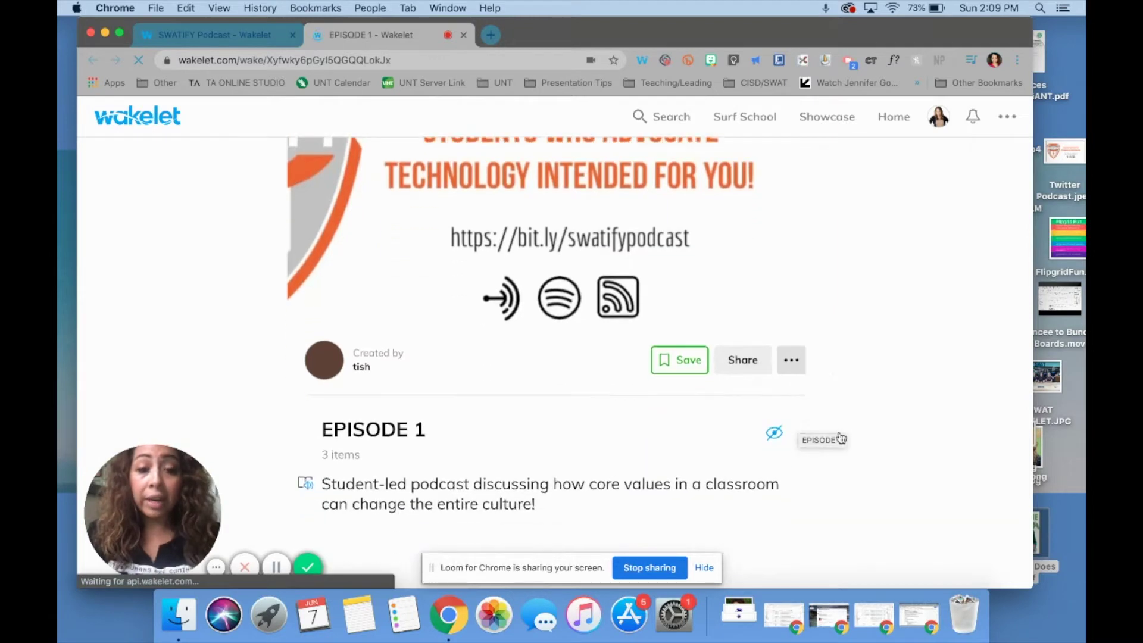
scroll(842, 438, down, 4)
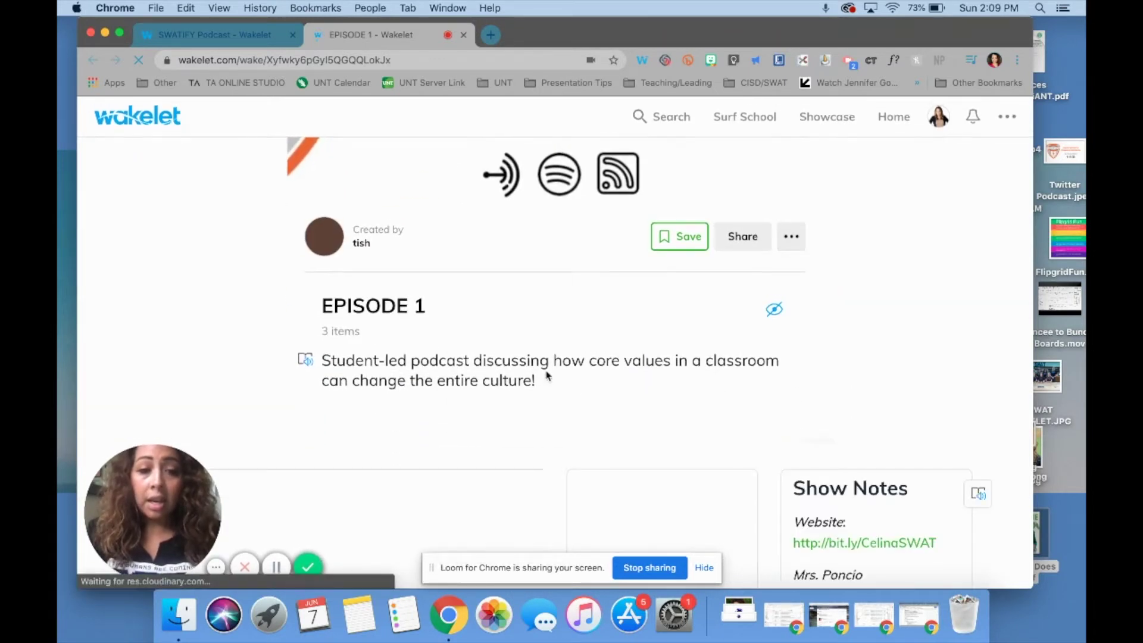
scroll(809, 390, down, 5)
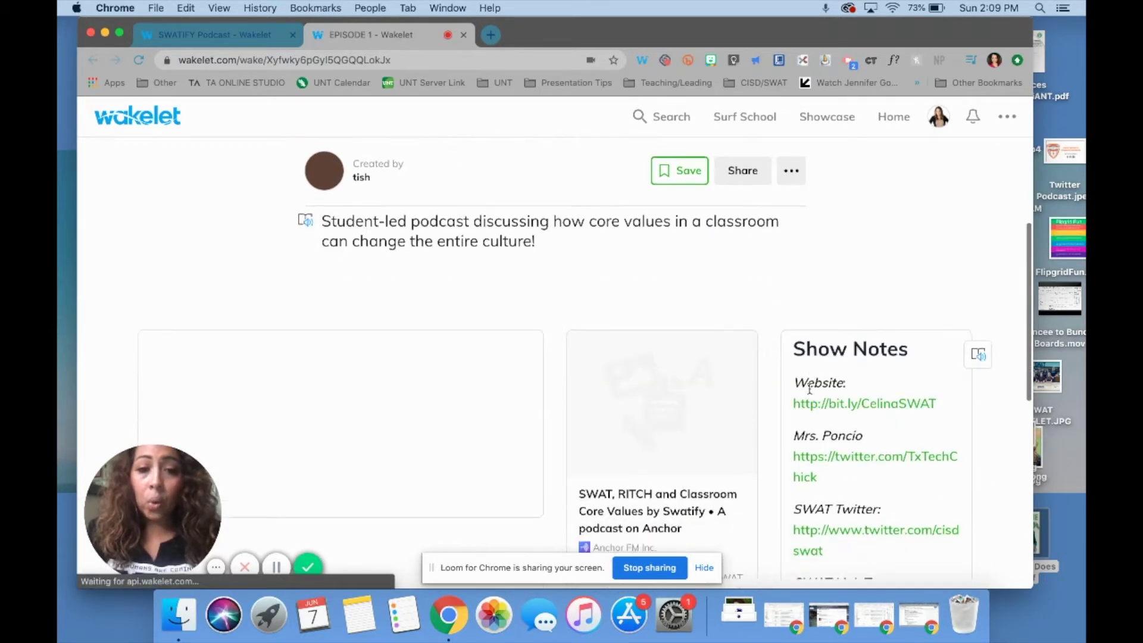
scroll(774, 404, down, 4)
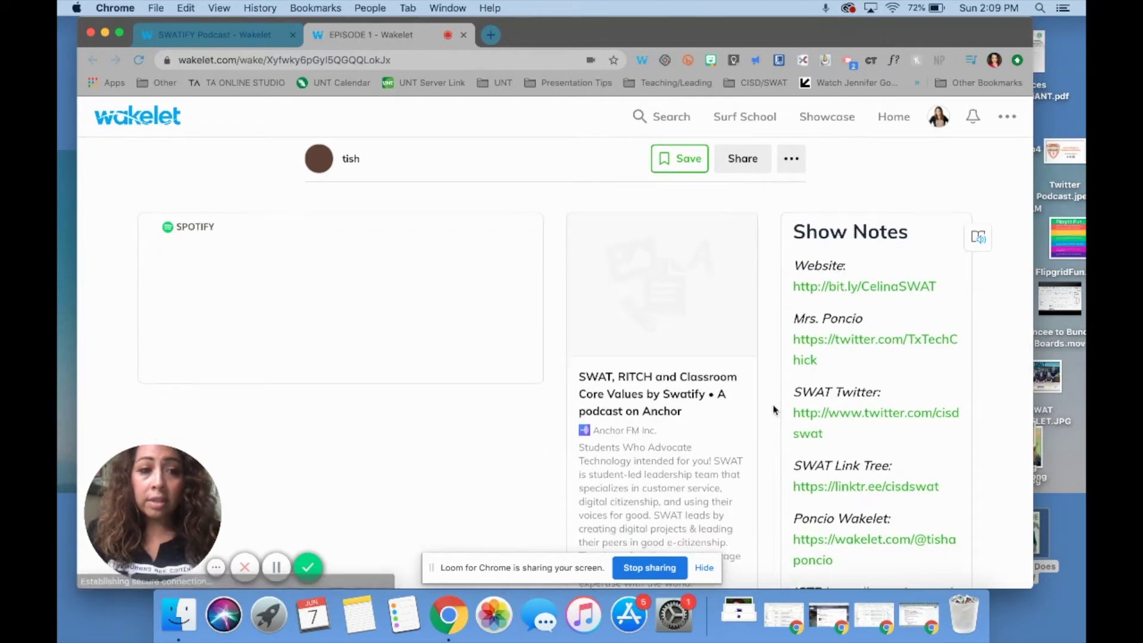
scroll(774, 411, down, 2)
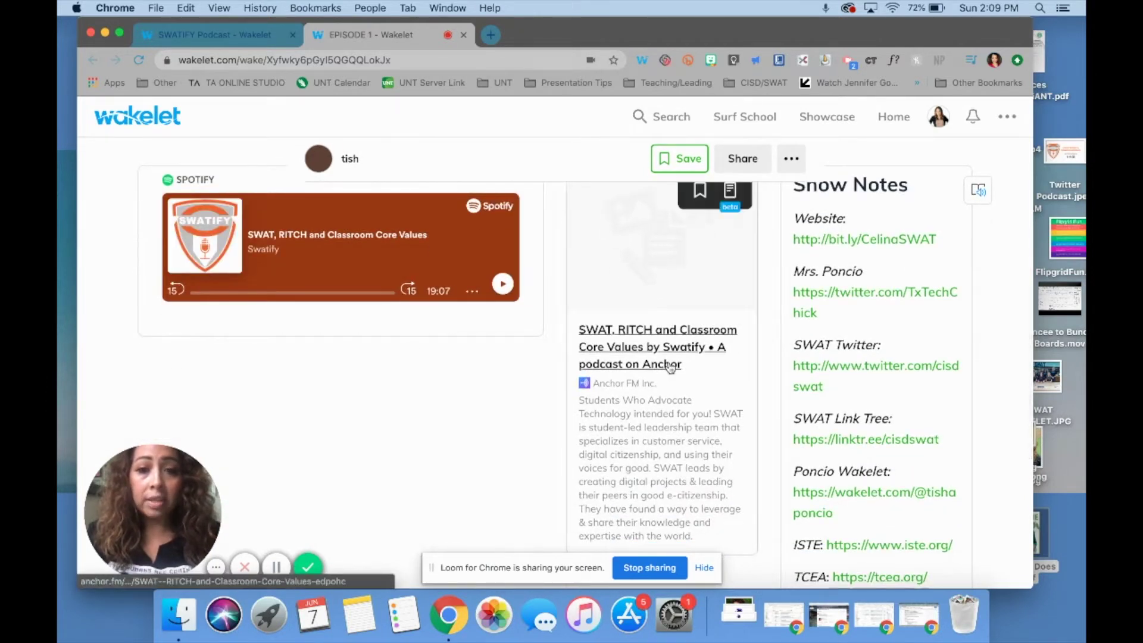
scroll(780, 375, up, 3)
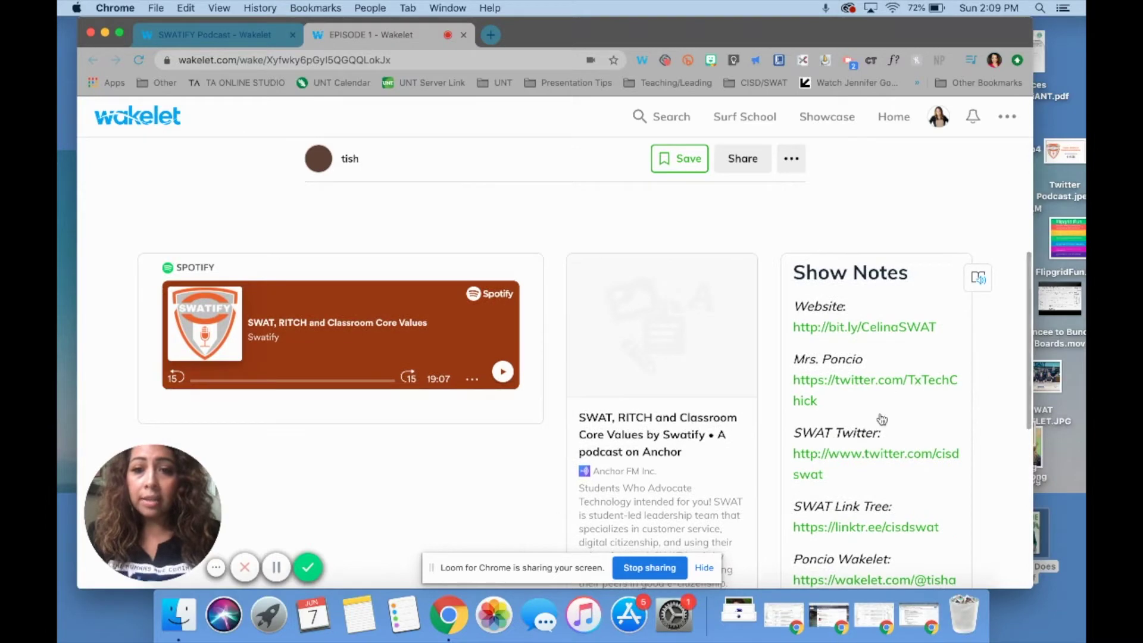
scroll(882, 419, down, 4)
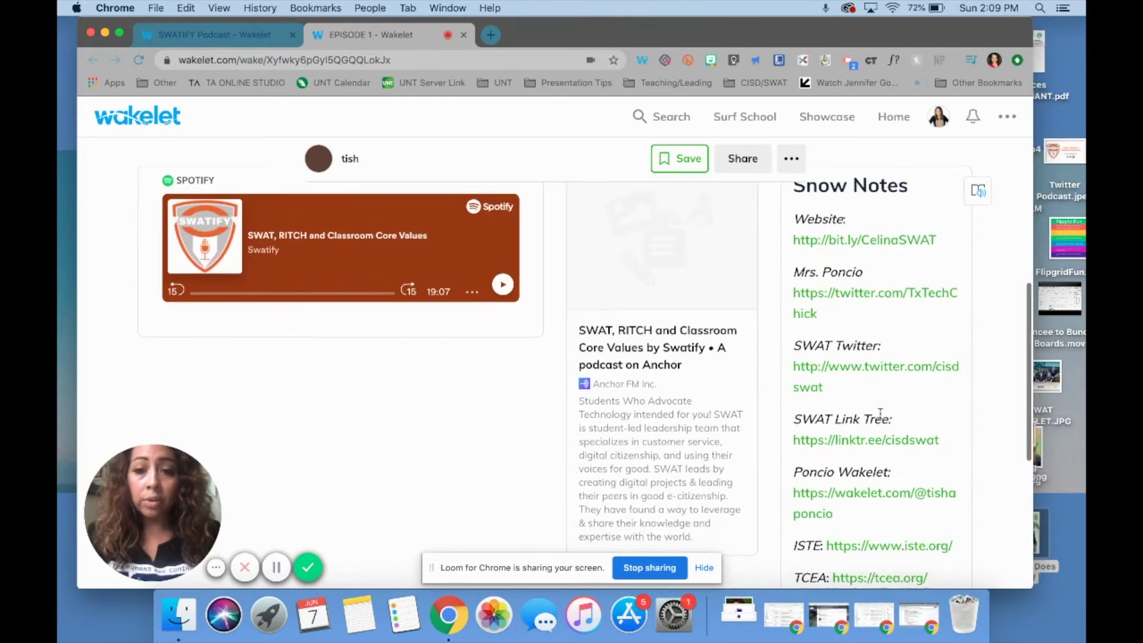
scroll(882, 419, down, 10)
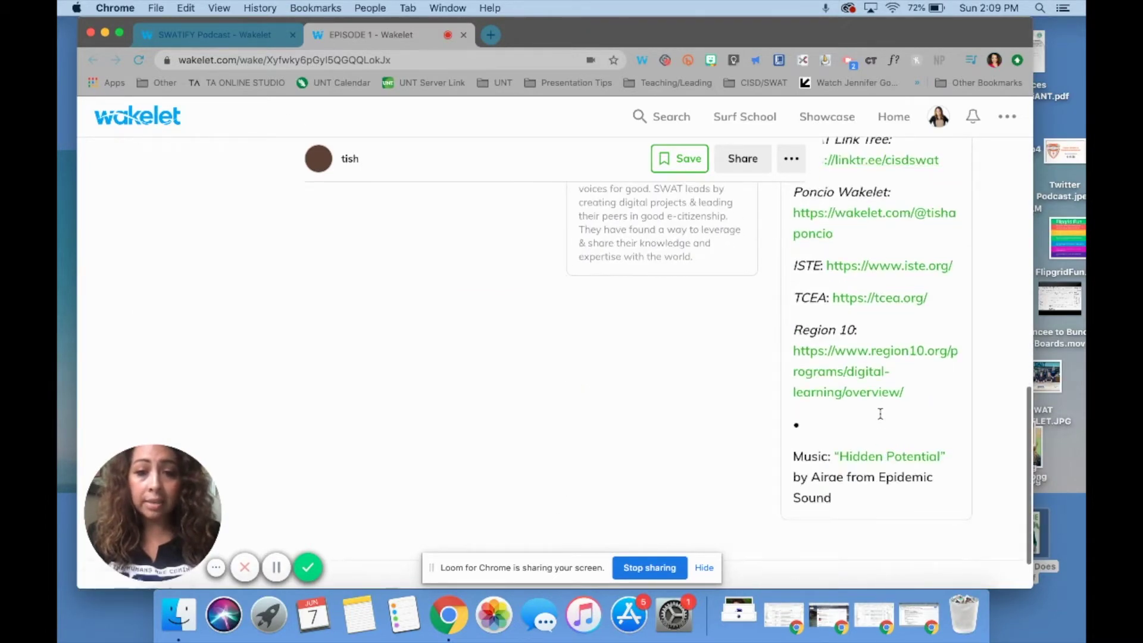
scroll(882, 413, up, 13)
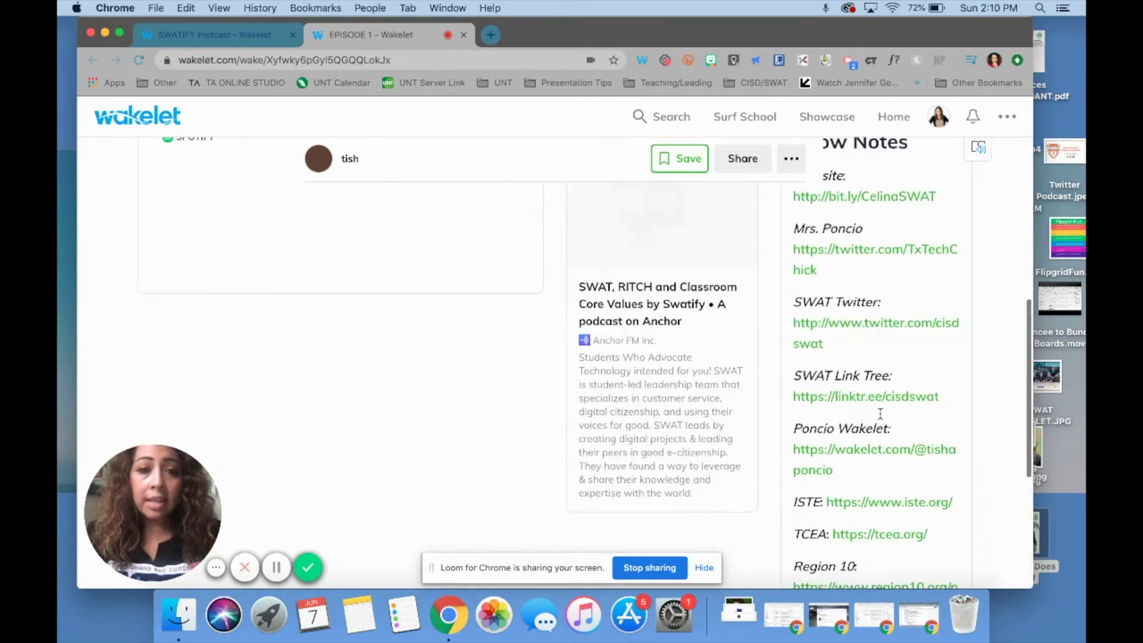
scroll(880, 413, up, 1)
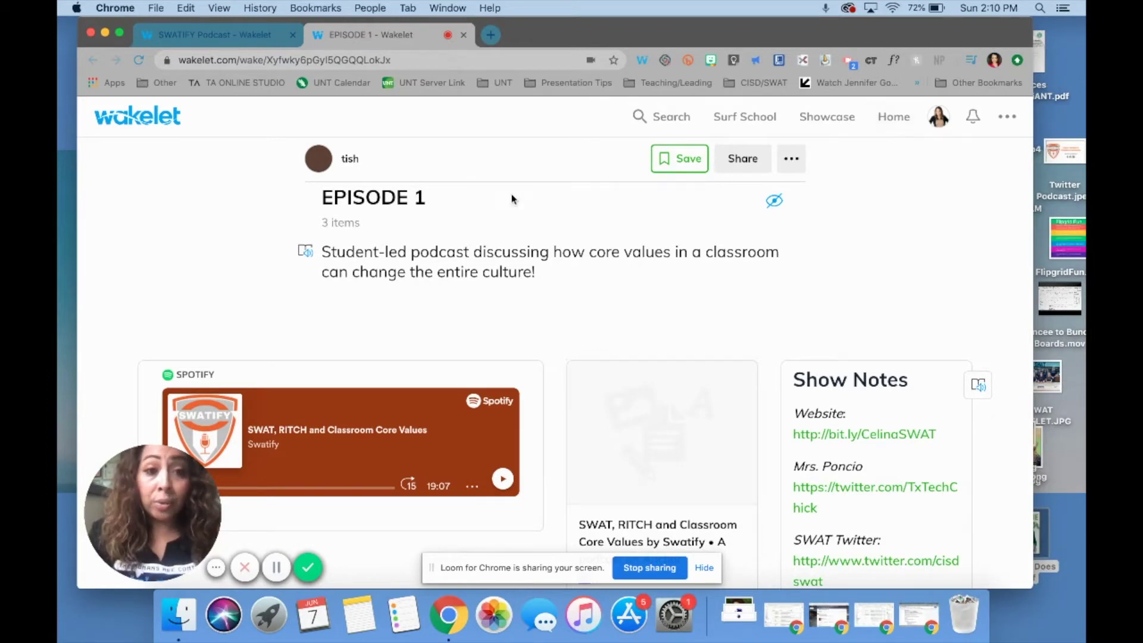
- Create a collection titled "Digital Citizenship Lesson" with instructions to add a SUBCOLLECTION first, and then 5 artifacts about modeling digital citizenship
click(147, 123)
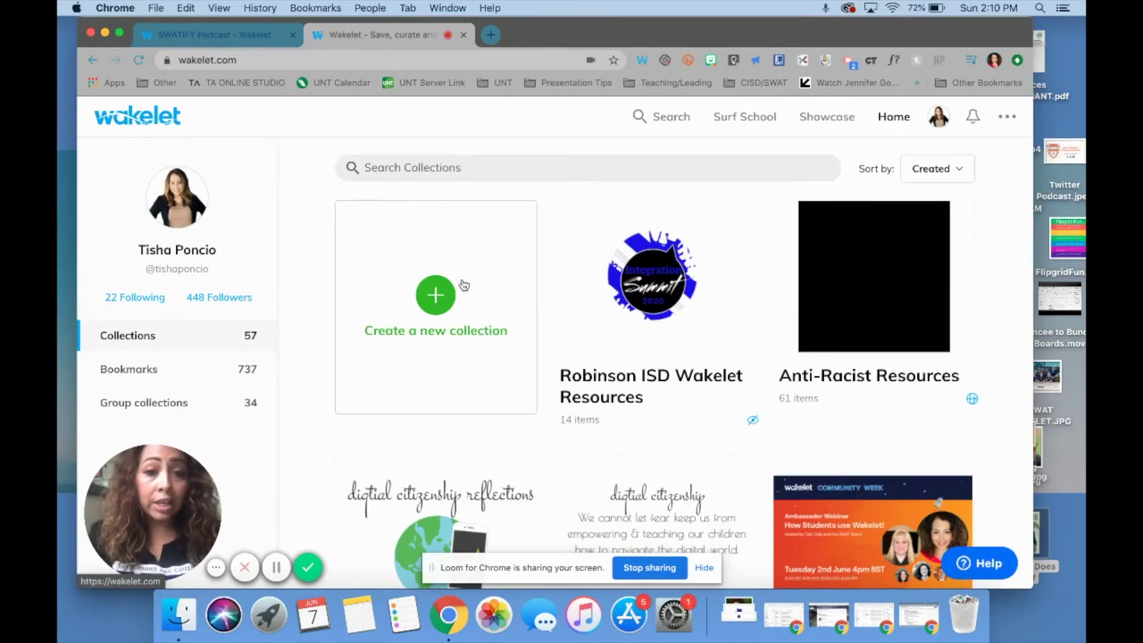
click(452, 286)
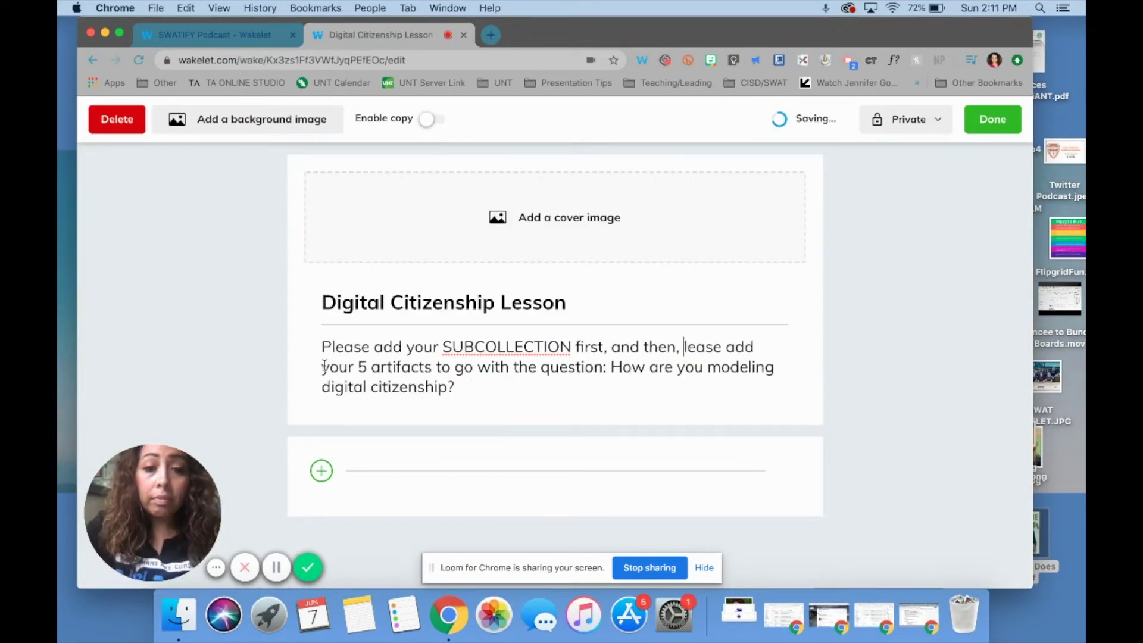
text(p)
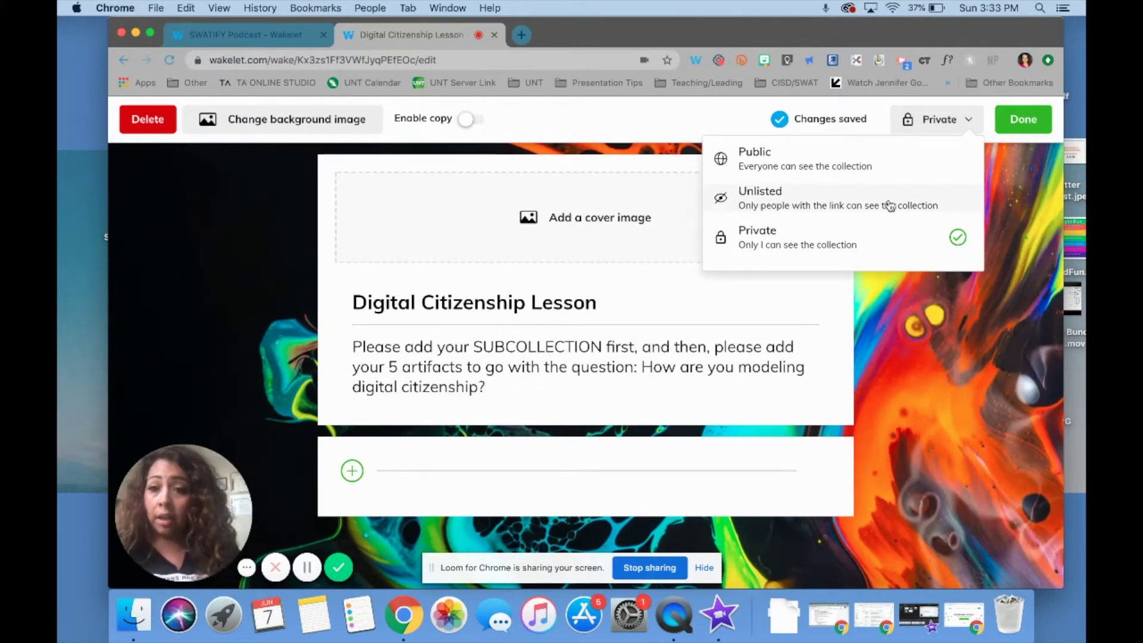
- Set the Digital Citizenship Lesson collection's visibility to Unlisted and finish editing it
click(889, 205)
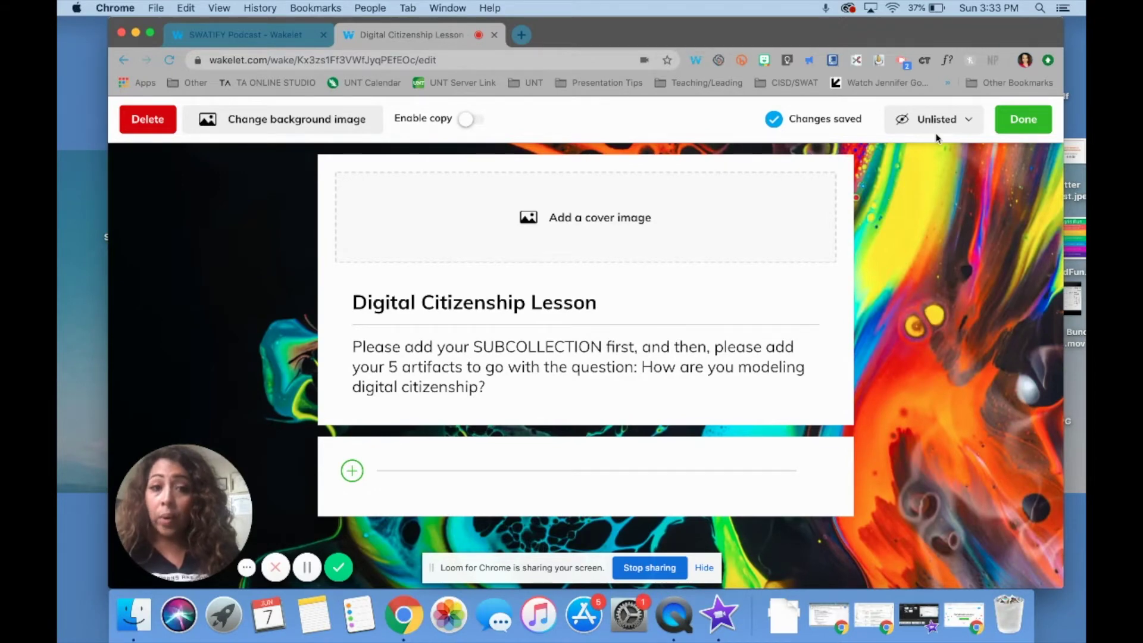
click(1018, 122)
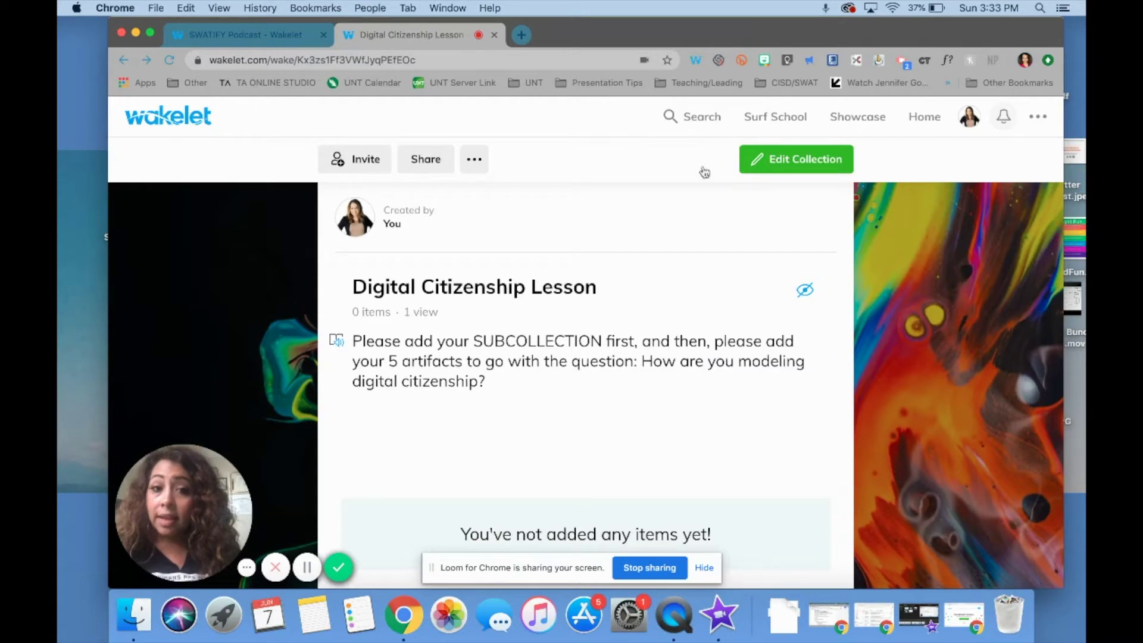
- Open the contributor invitation for the Digital Citizenship Lesson collection and copy its shareable link
click(374, 169)
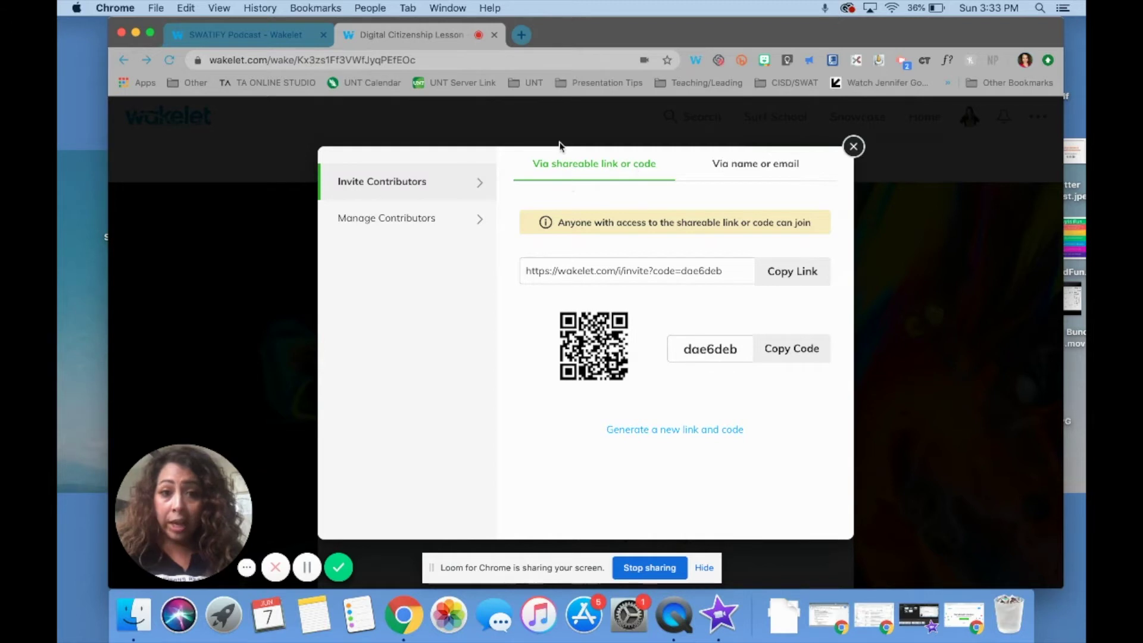
click(800, 271)
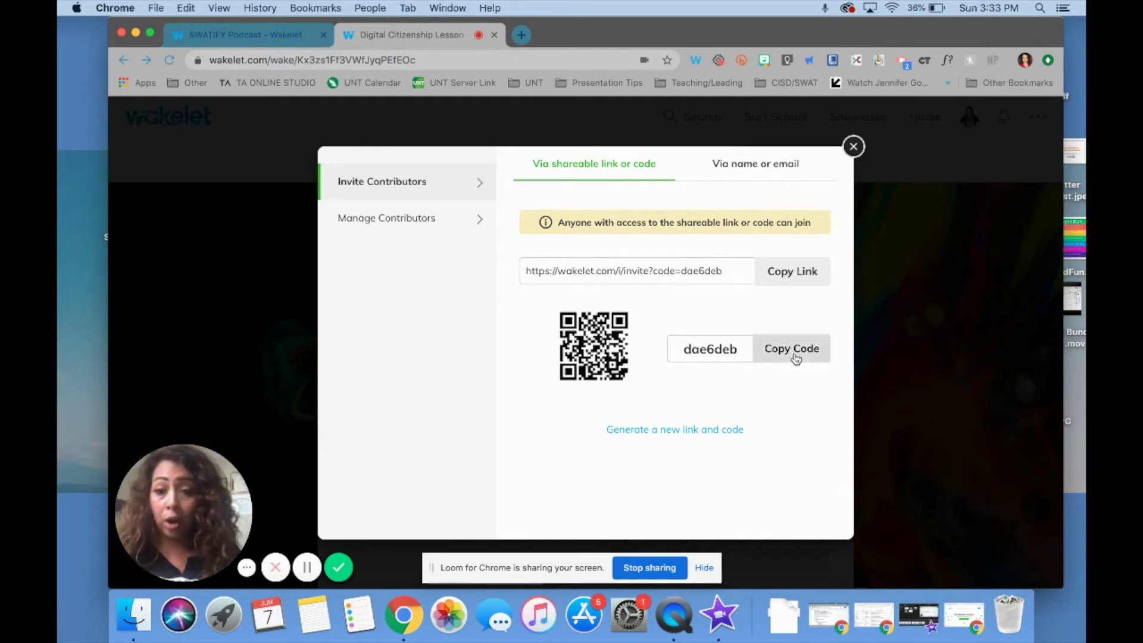
click(797, 282)
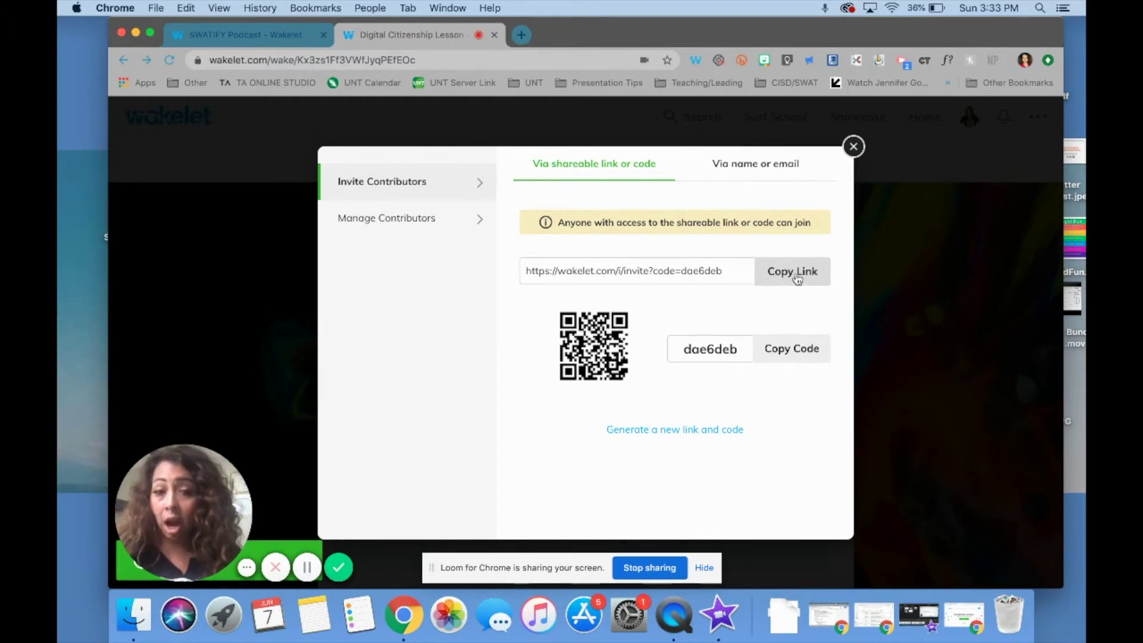
click(798, 279)
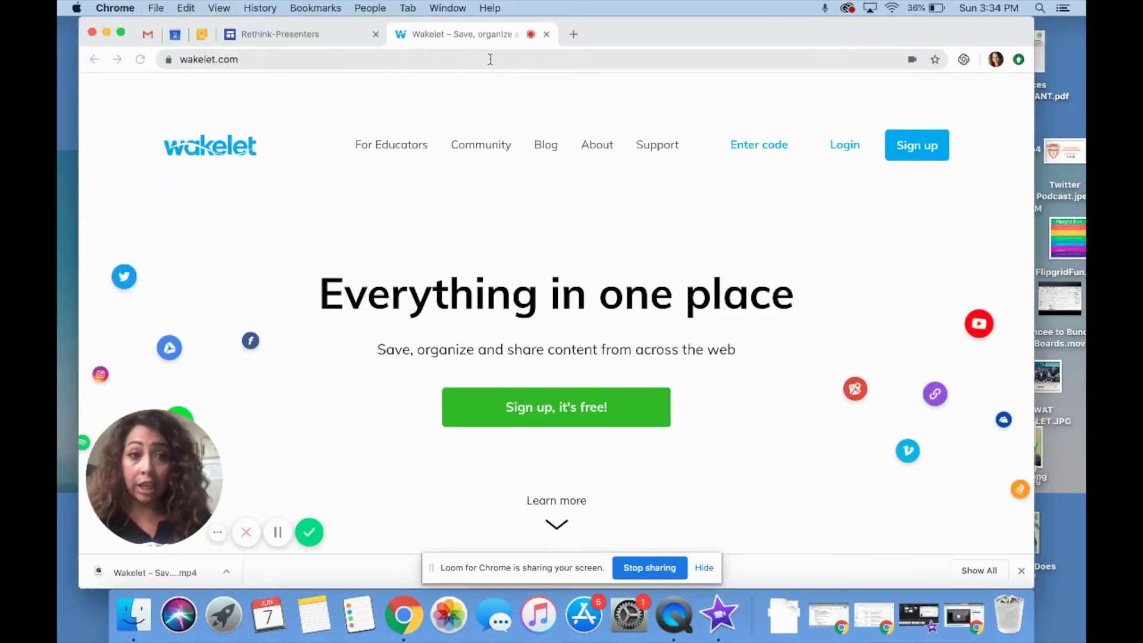
- Load the copied contributor invite link in the logged-out browser window
click(490, 59)
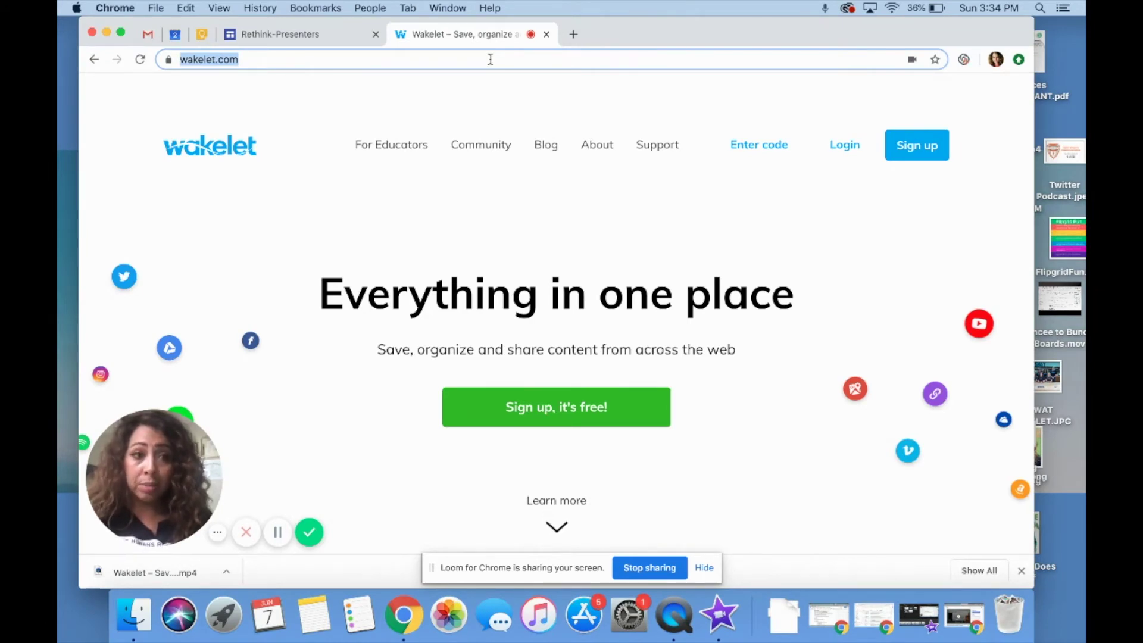
key(super+v)
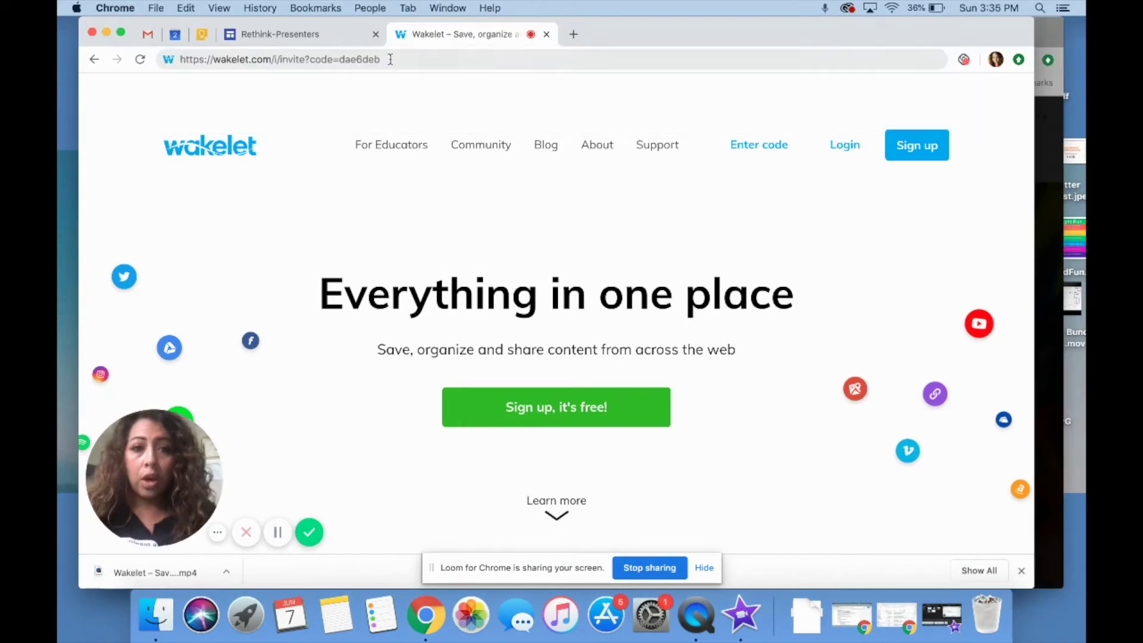
click(390, 59)
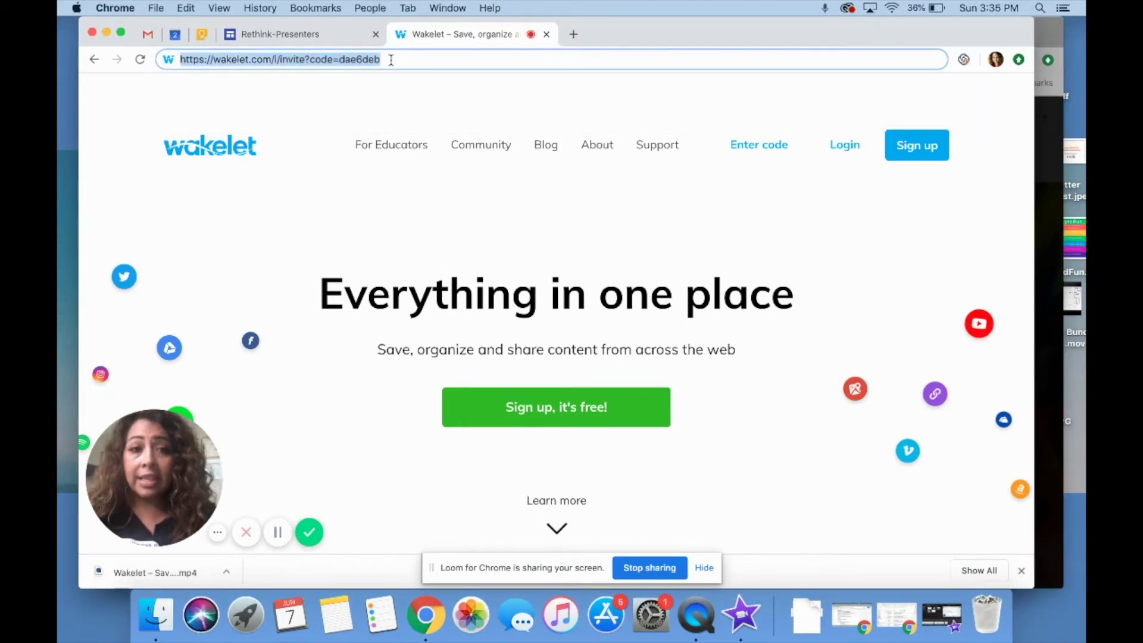
key(Return)
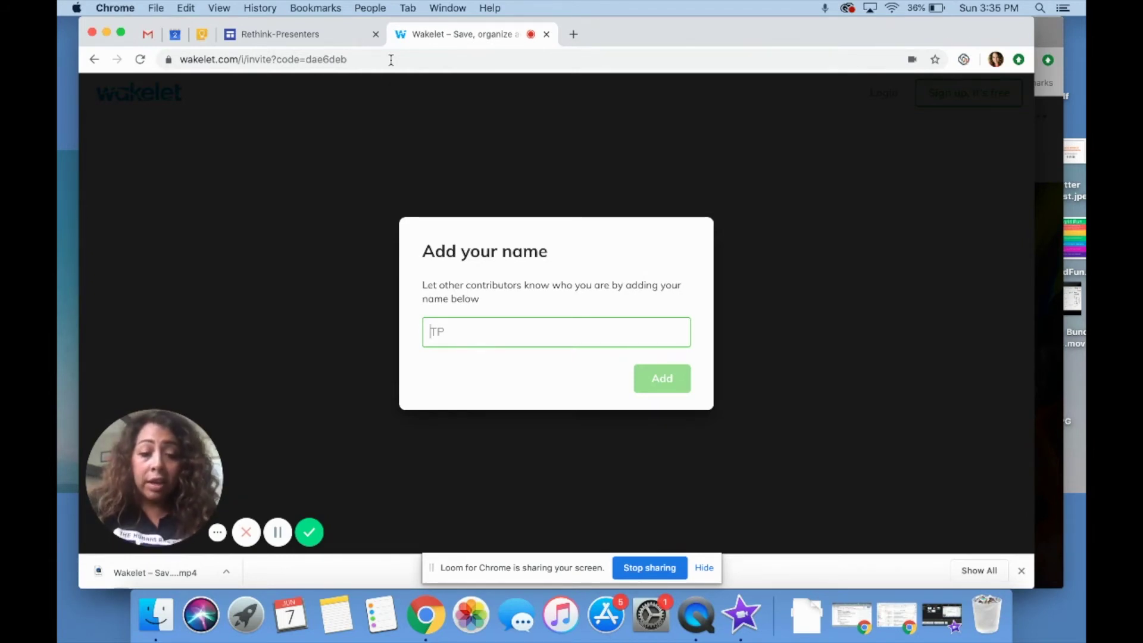
- Fill in the contributor's name to join the Digital Citizenship Lesson collection
text(TOP)
key(BackSpace)
key(BackSpace)
key(BackSpace)
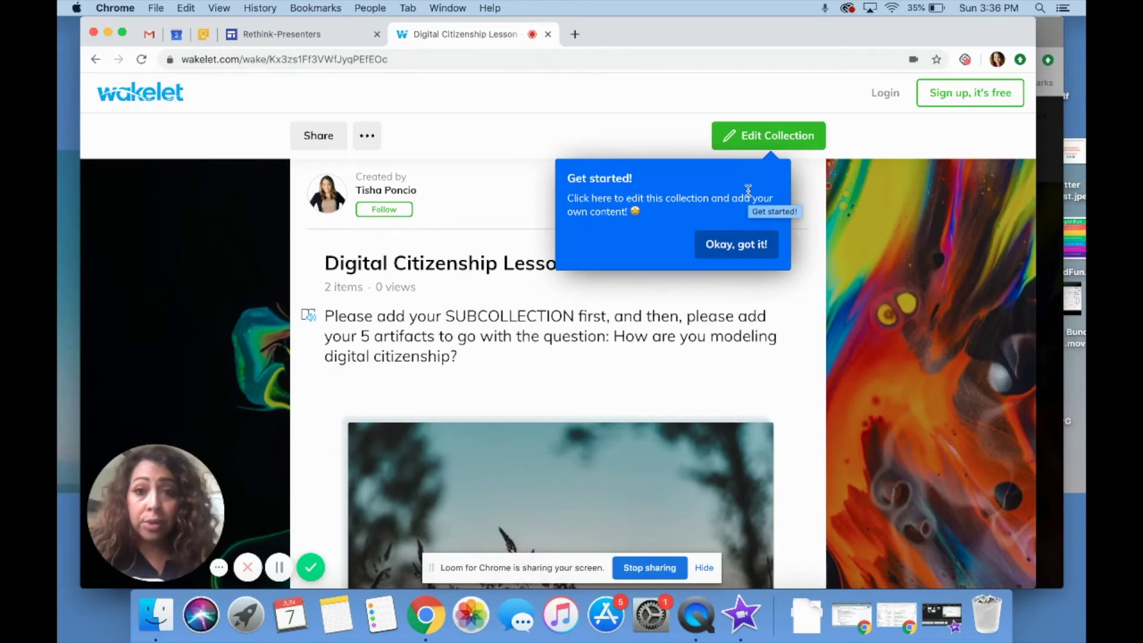
- Open the Digital Citizenship Lesson collection for editing and start a new subcollection above its existing items
click(750, 147)
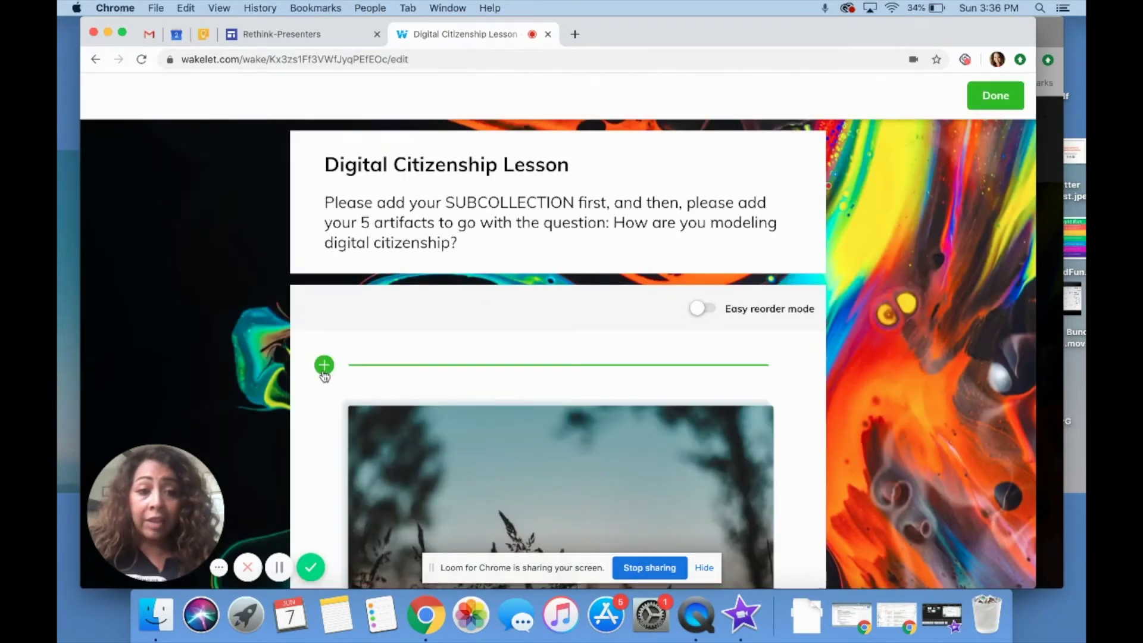
click(325, 365)
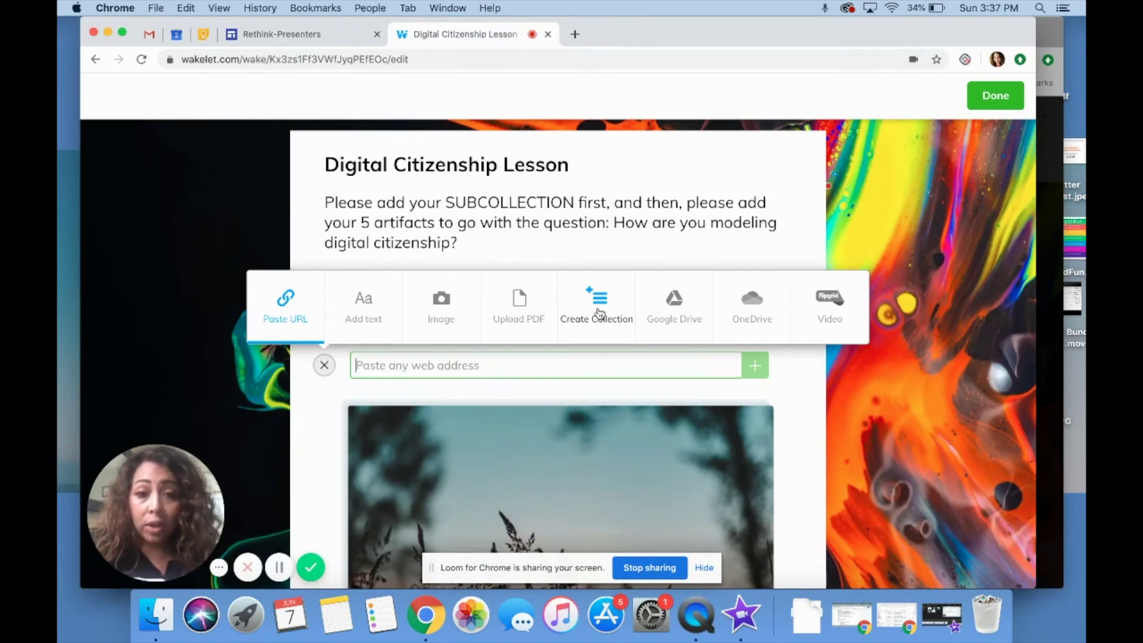
click(597, 311)
mouse_move(599, 311)
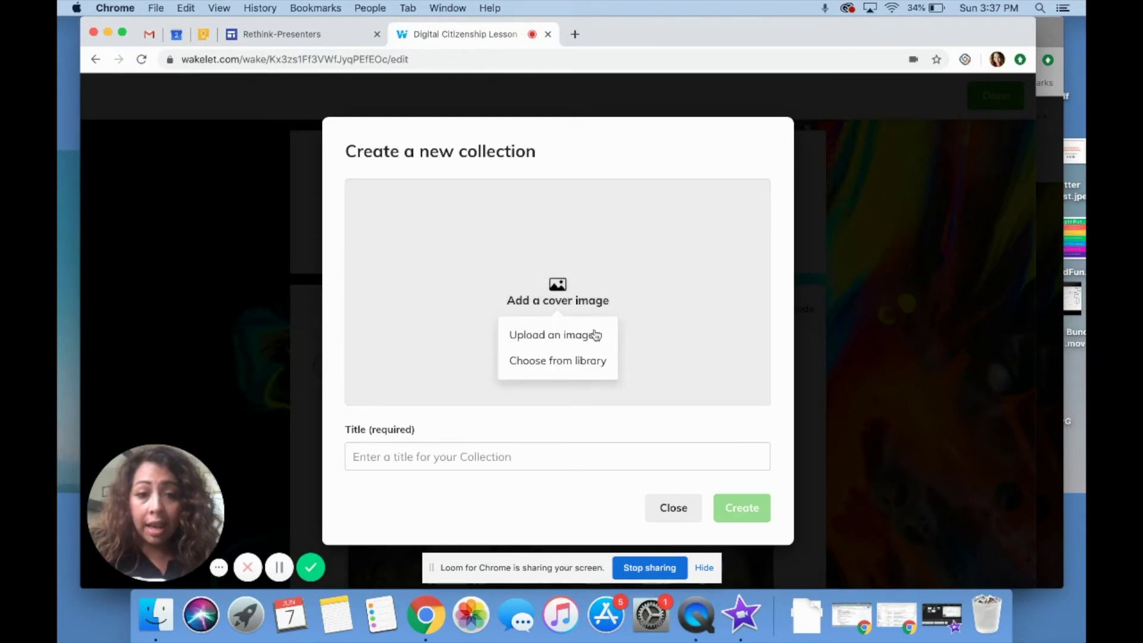
- Create the subcollection titled Digital Citizenship Model, using the library photo of wild grasses at sunset as its cover image
click(590, 360)
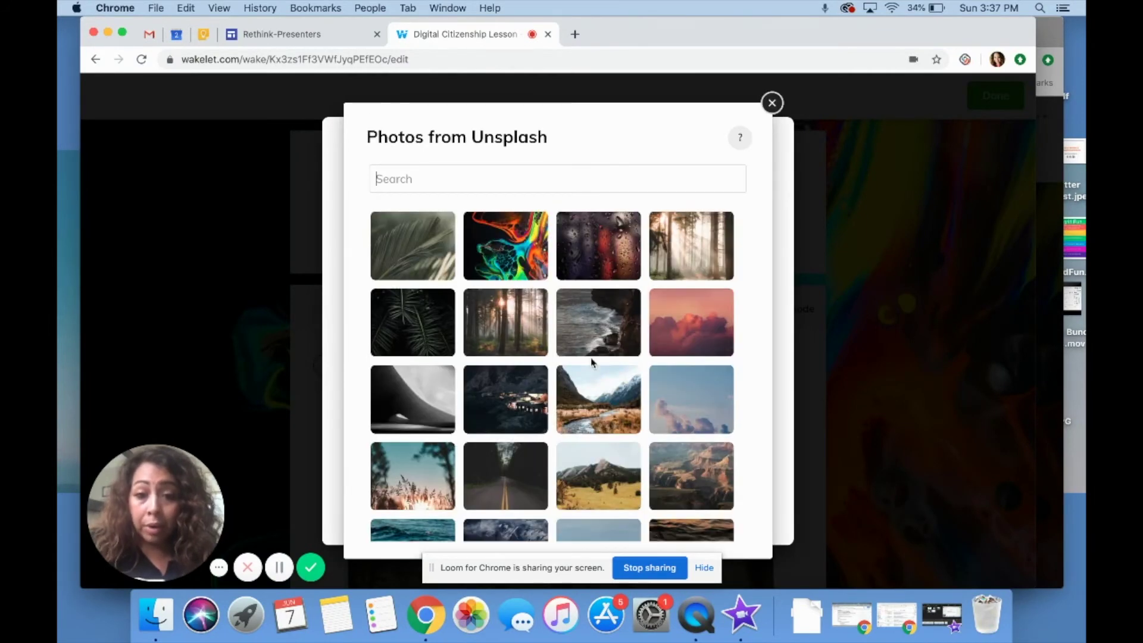
click(400, 454)
text(del)
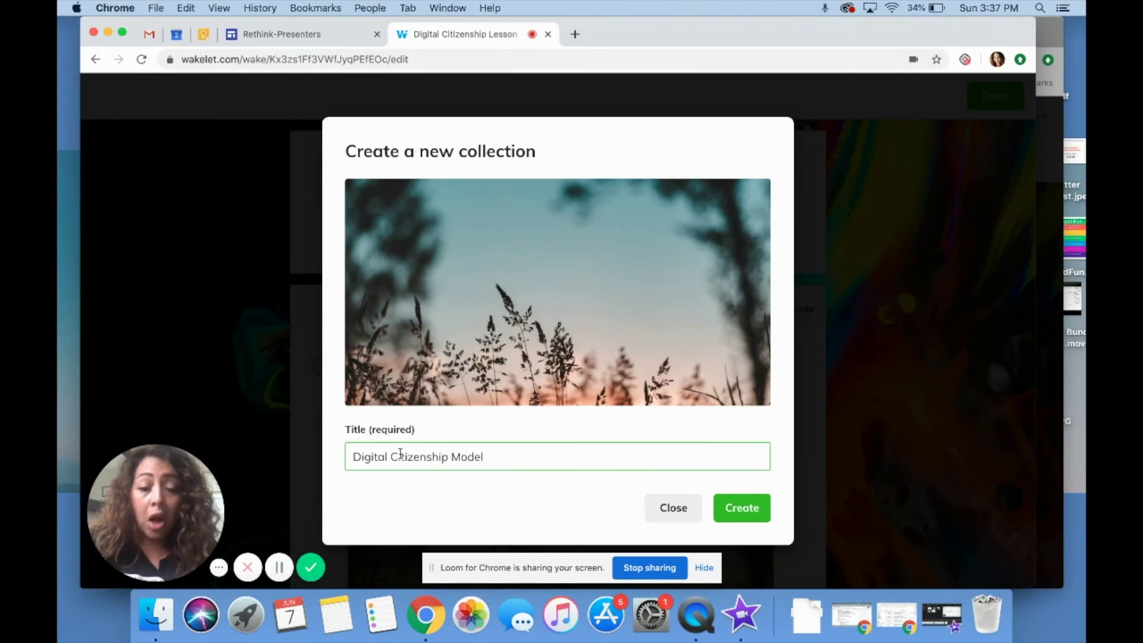
click(761, 509)
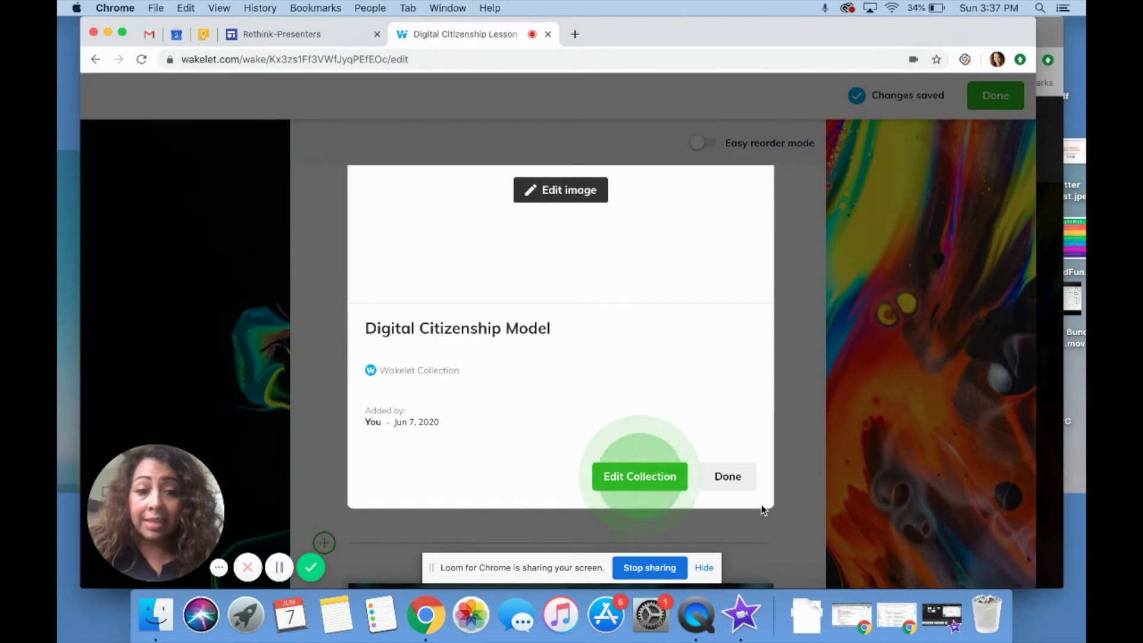
- Open the Digital Citizenship Model subcollection for editing, show its options for adding content, and finish editing it
click(646, 472)
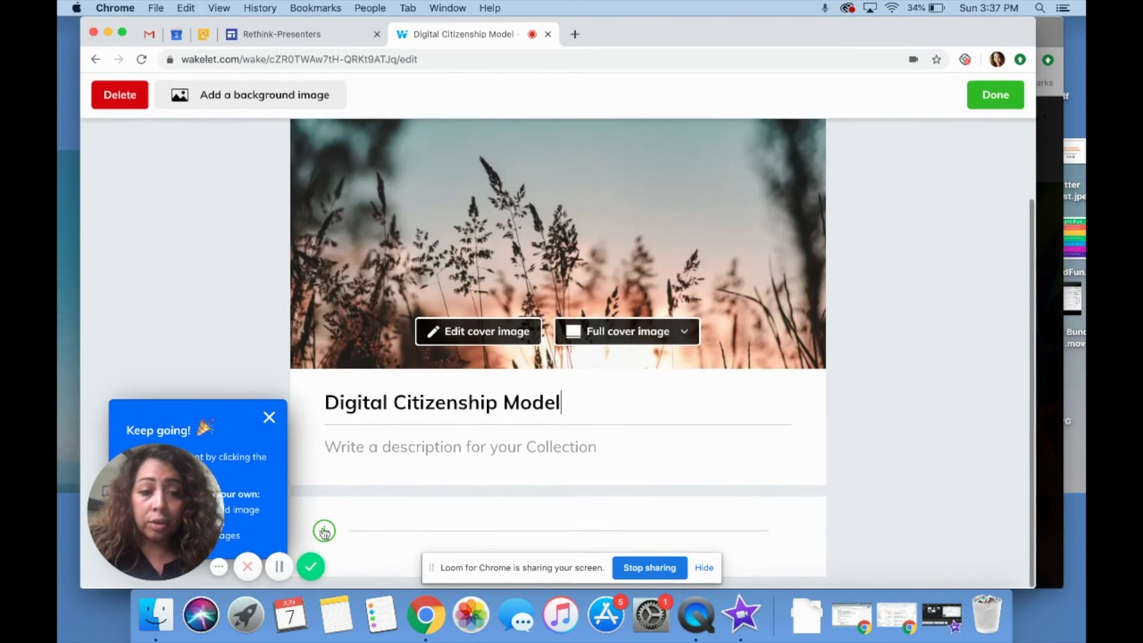
click(324, 531)
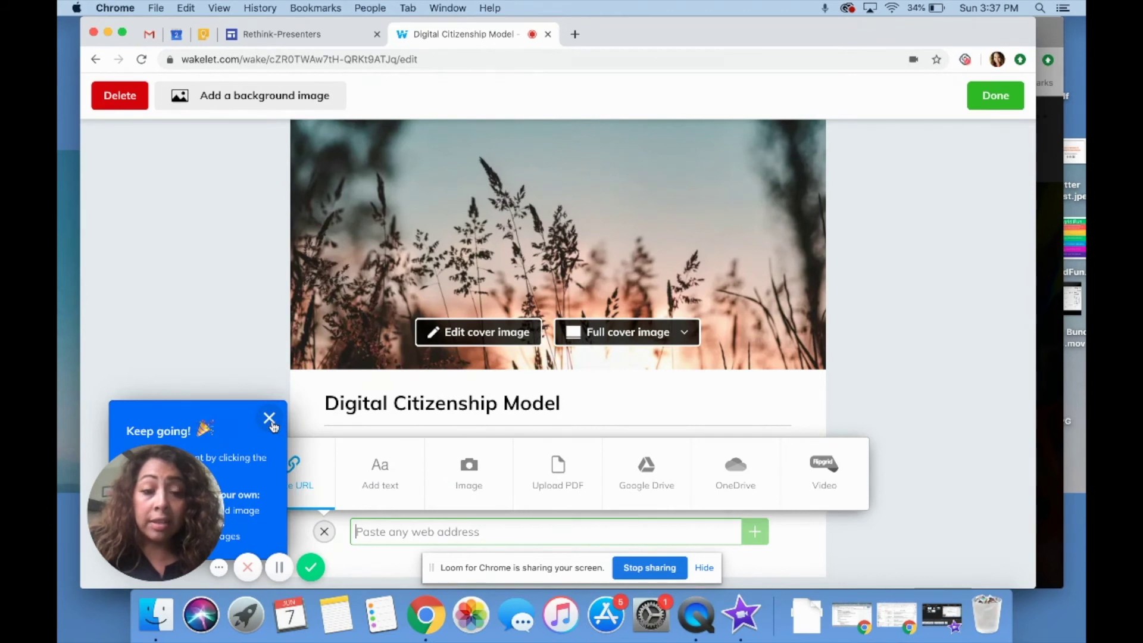
click(270, 419)
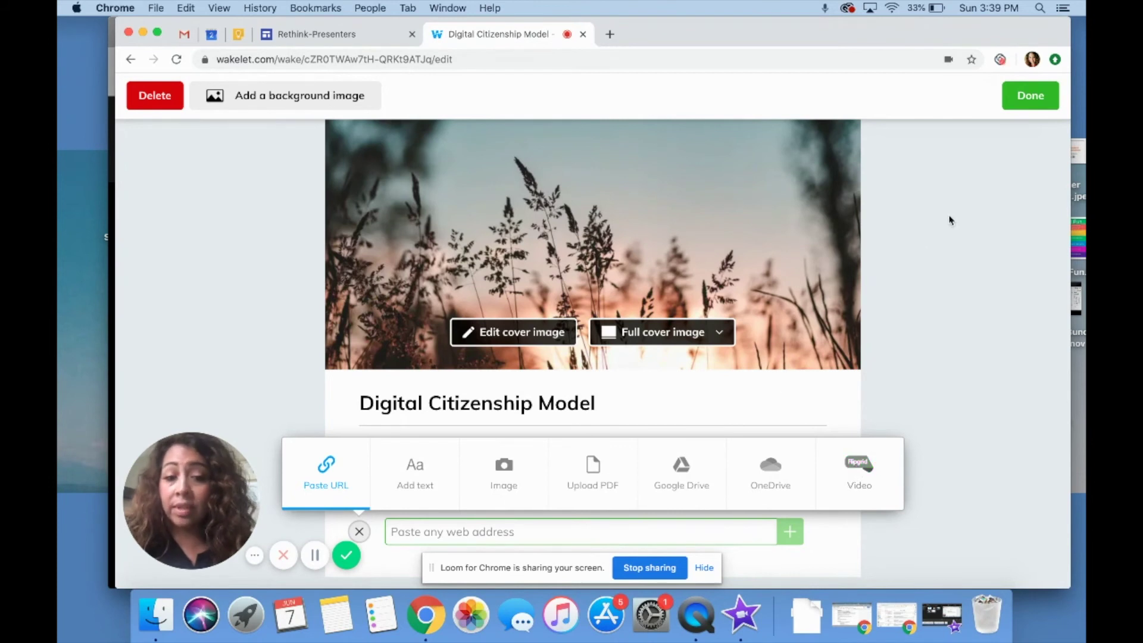
click(1016, 105)
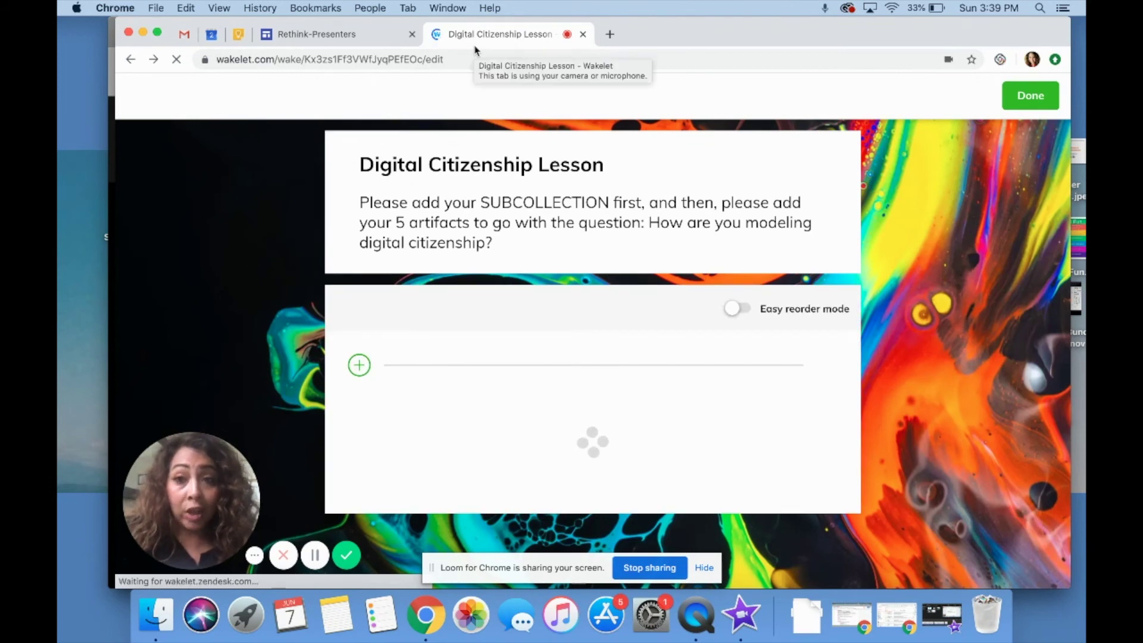
- Examine how to reopen the Digital Citizenship Model subcollection from its card in the lesson collection, and close the card without changes
scroll(757, 241, down, 1)
scroll(757, 242, down, 5)
mouse_move(742, 301)
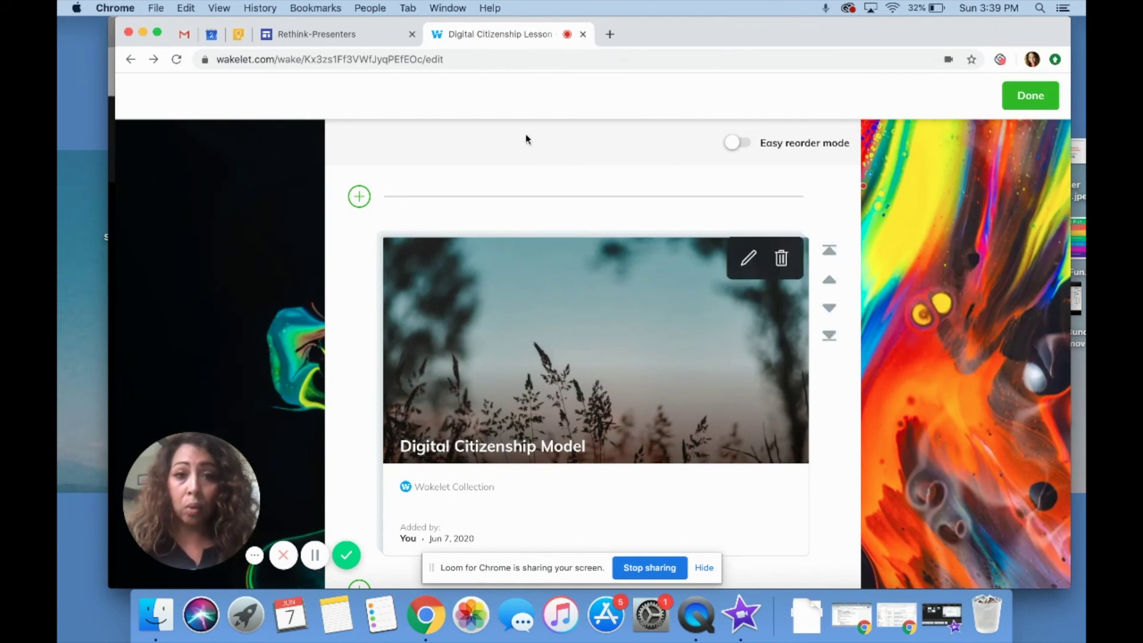
mouse_move(753, 276)
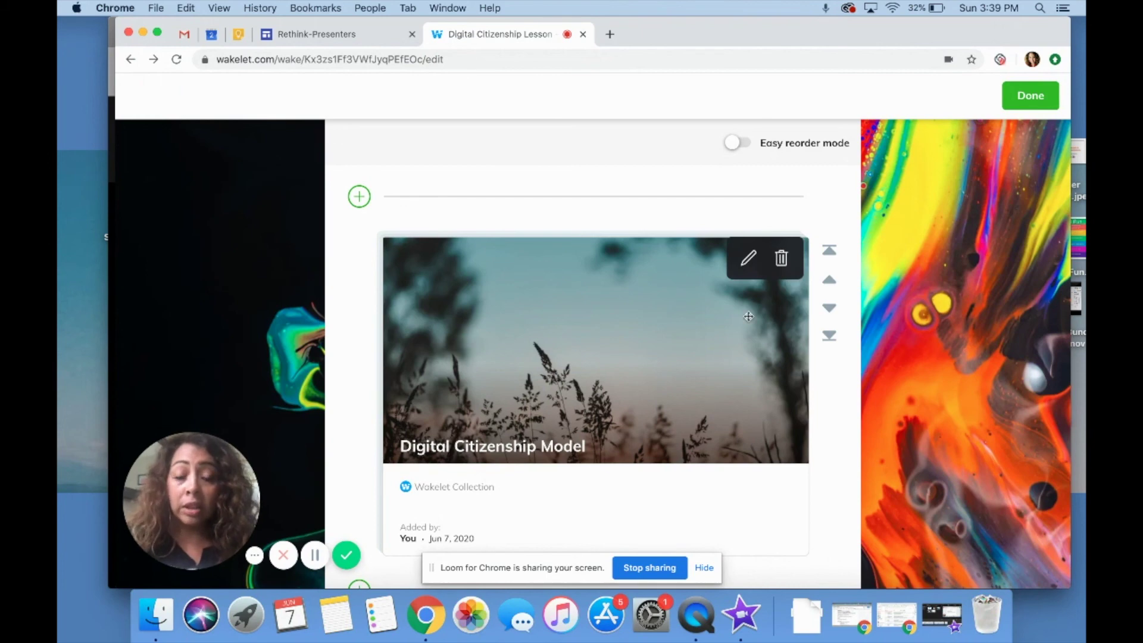
scroll(754, 277, down, 3)
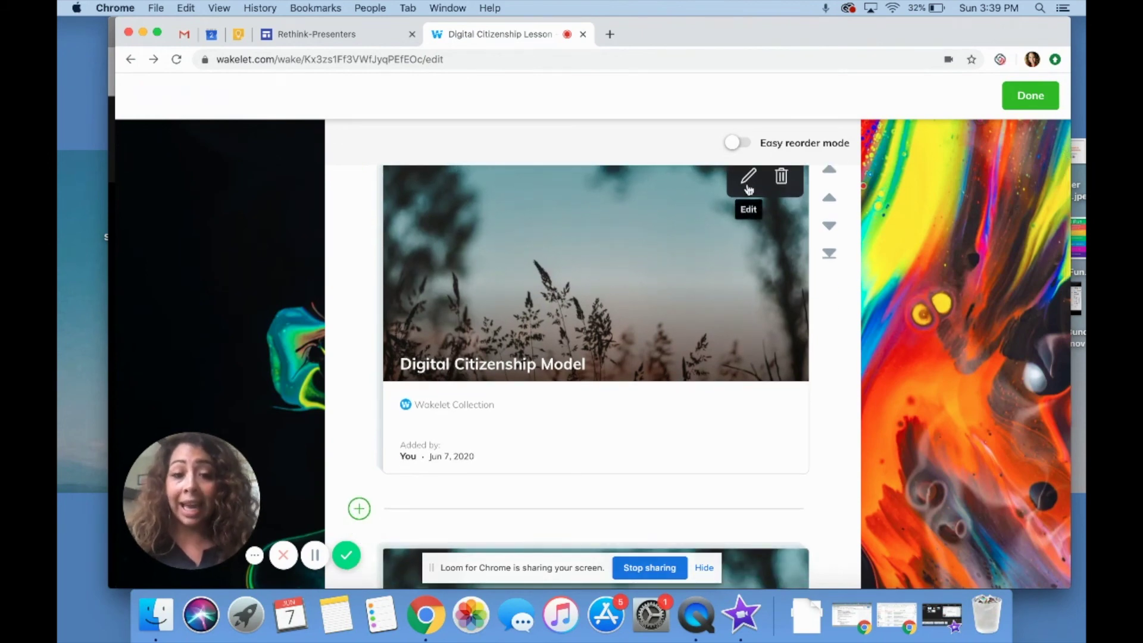
scroll(747, 184, up, 2)
click(750, 228)
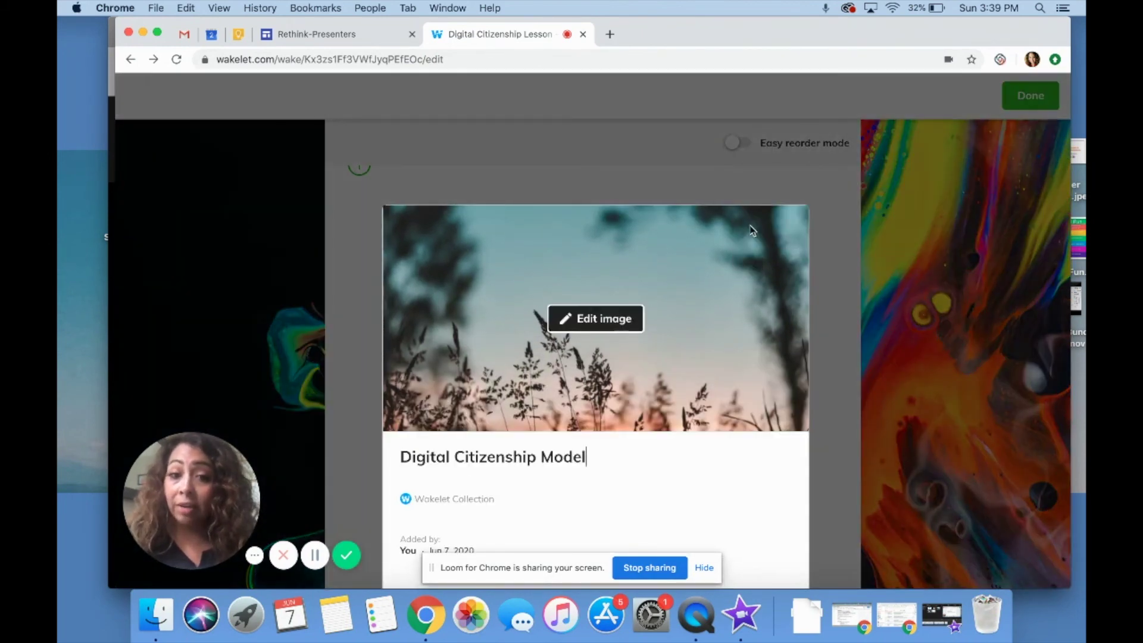
scroll(719, 324, down, 5)
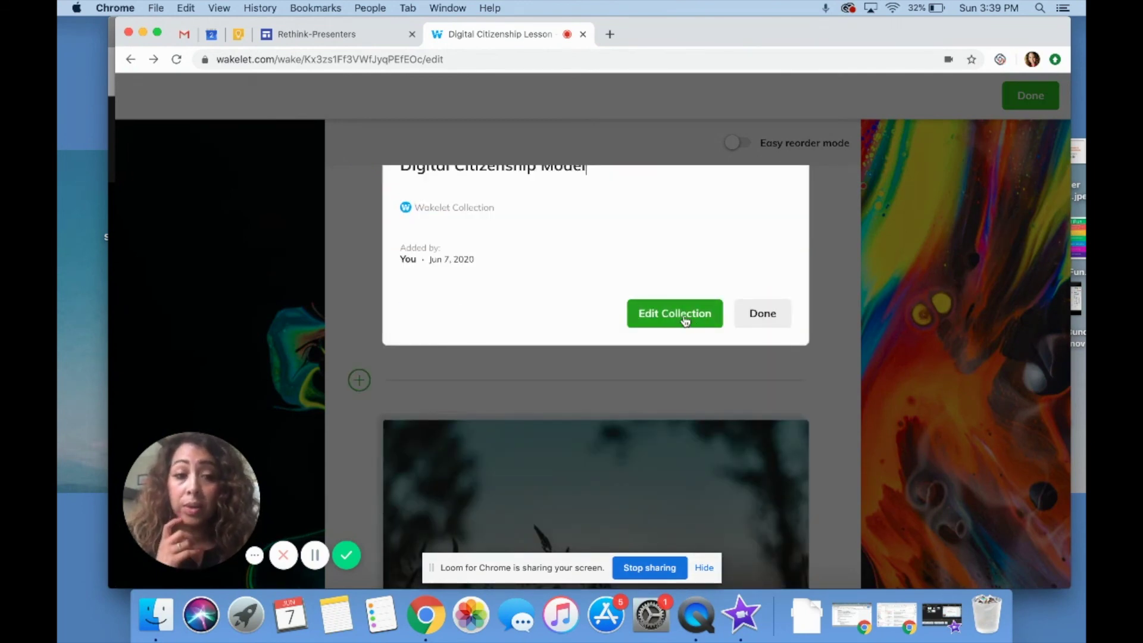
click(760, 314)
click(830, 349)
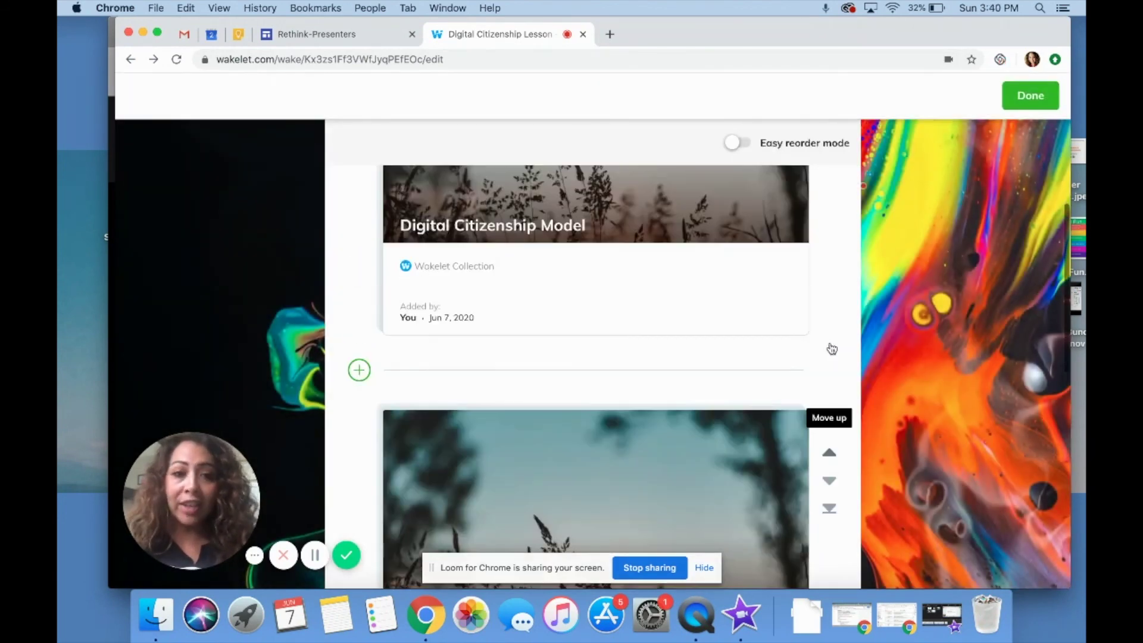
scroll(831, 348, up, 5)
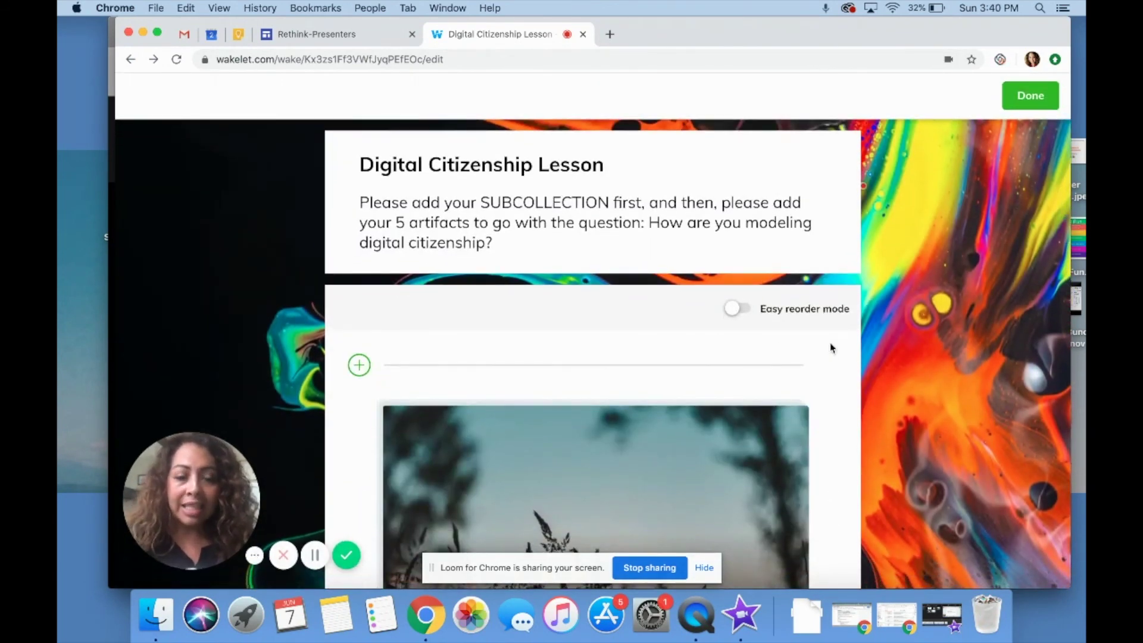